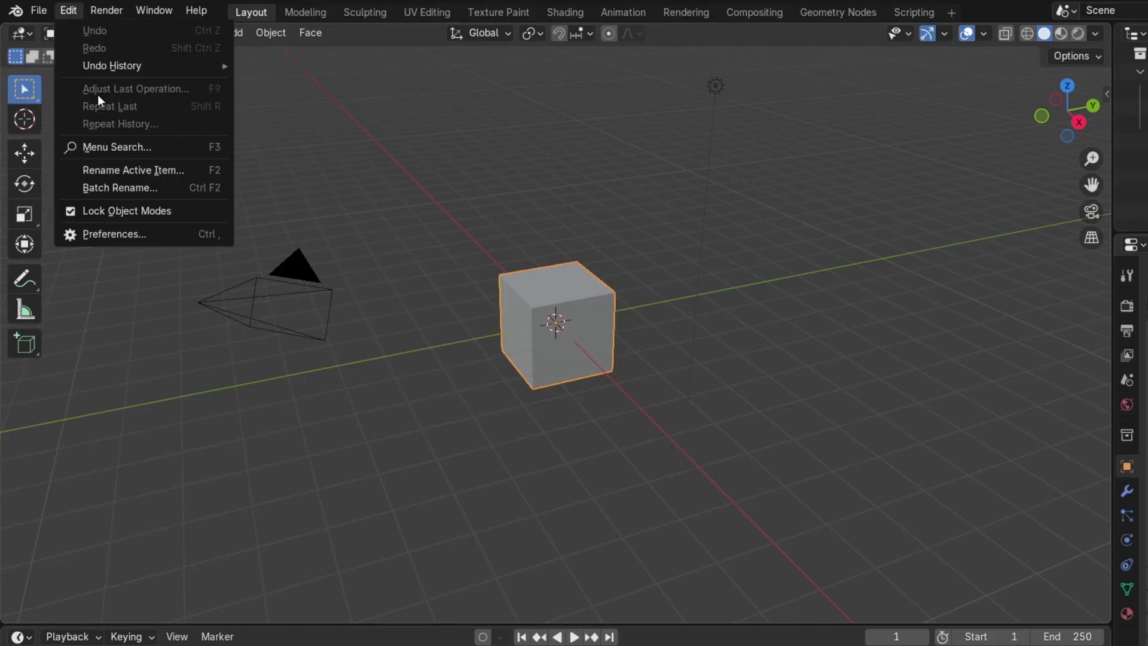
Add a new asset library directory in the File Paths preferences
click(99, 235)
click(66, 342)
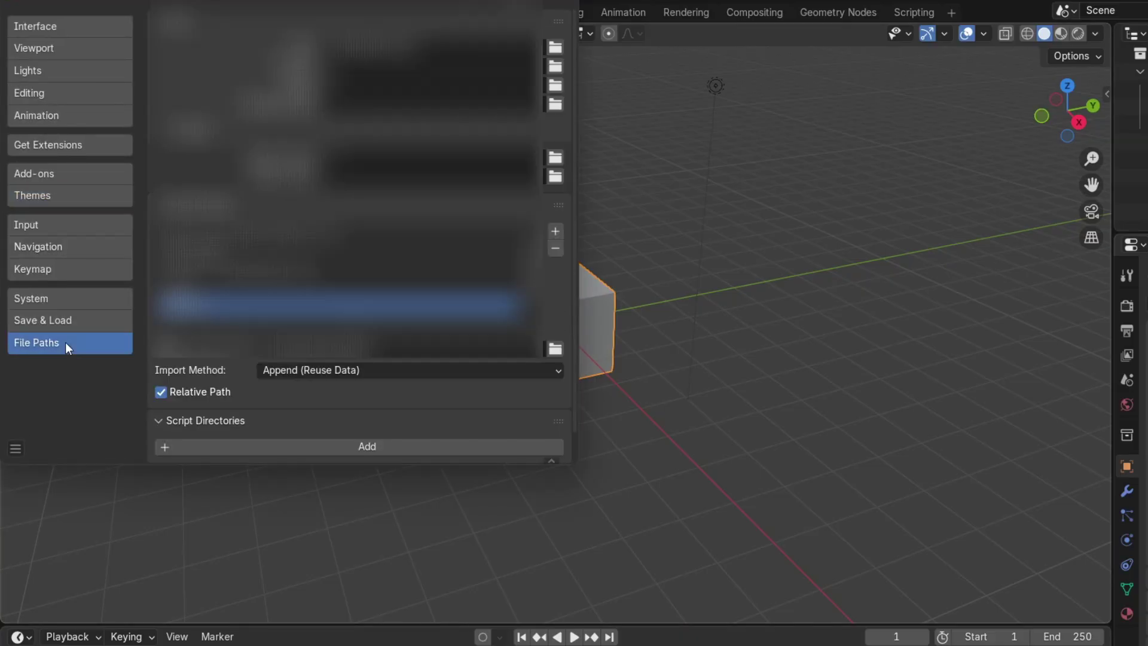
click(556, 231)
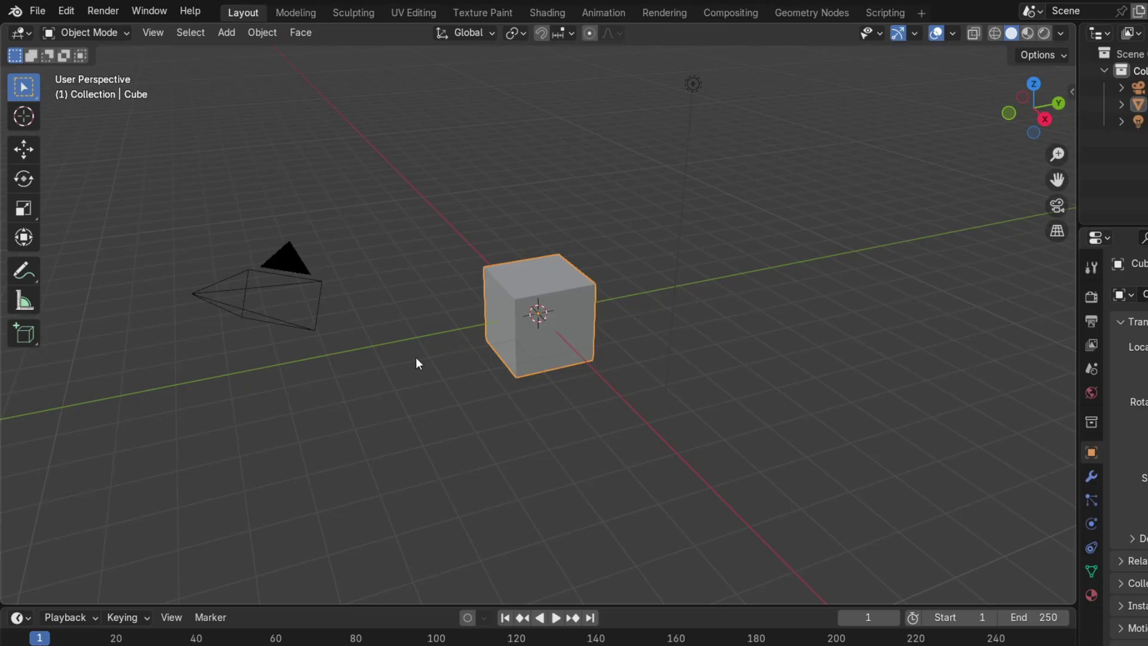
Split the 3D viewport vertically near its middle and turn one half into an Asset Browser
right_click(2, 23)
click(27, 43)
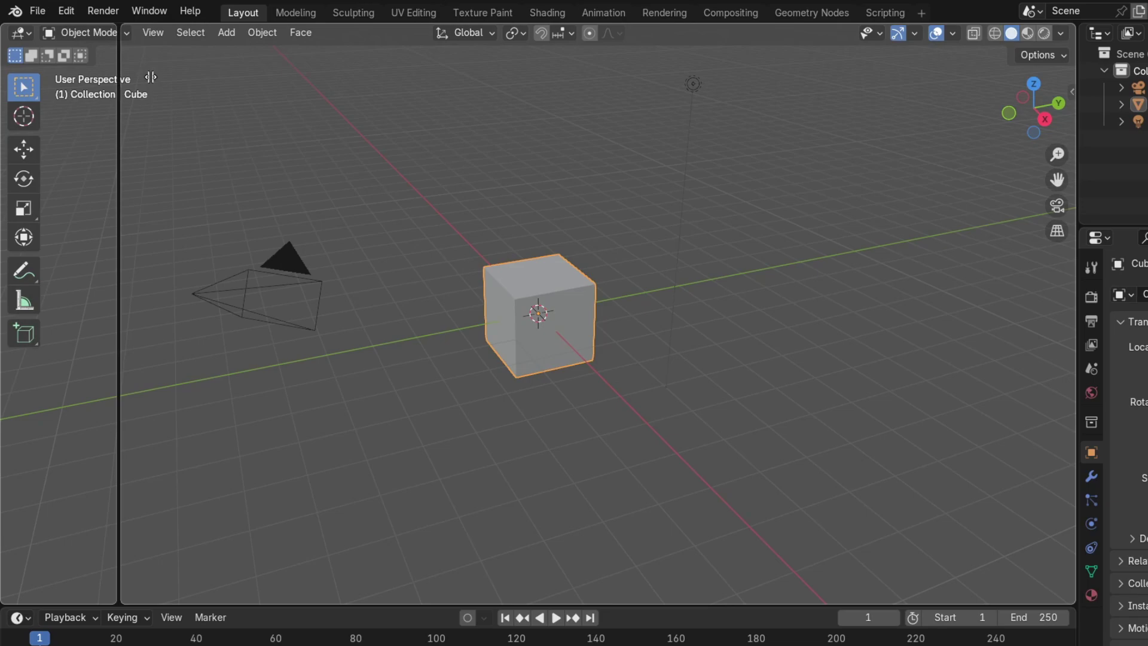
click(506, 127)
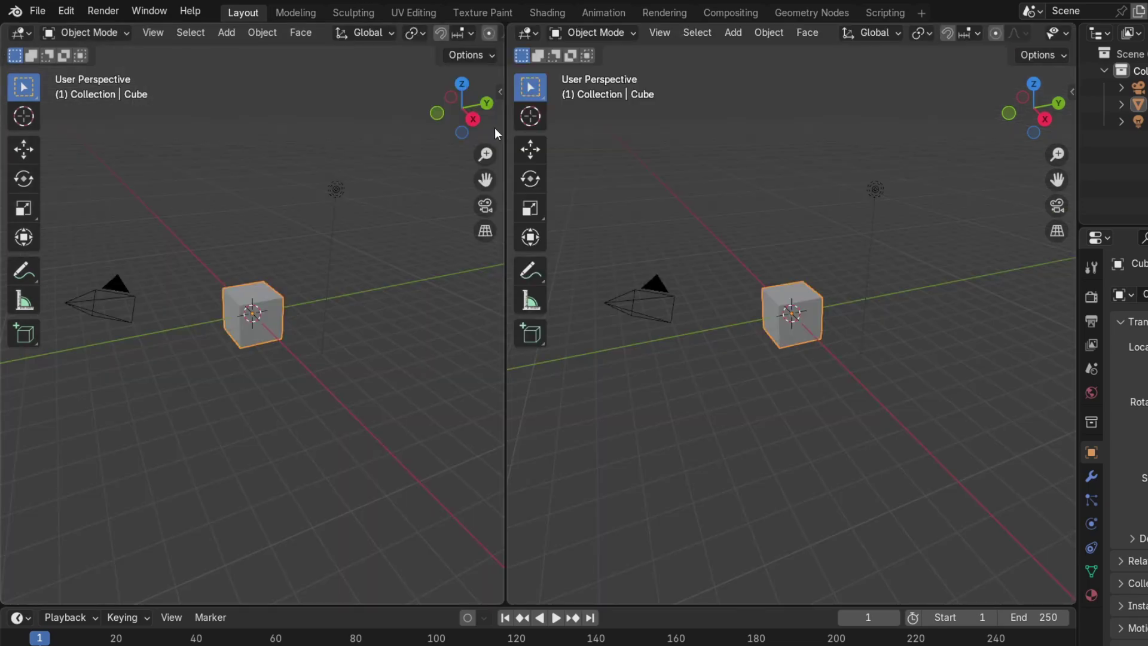
click(20, 33)
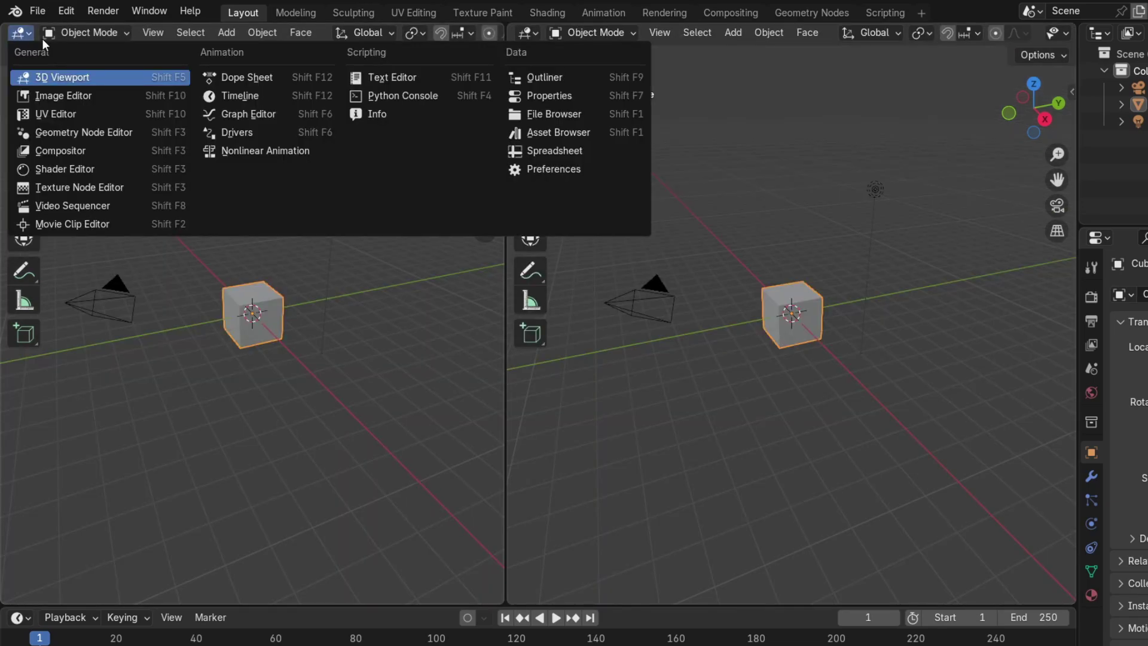
click(558, 132)
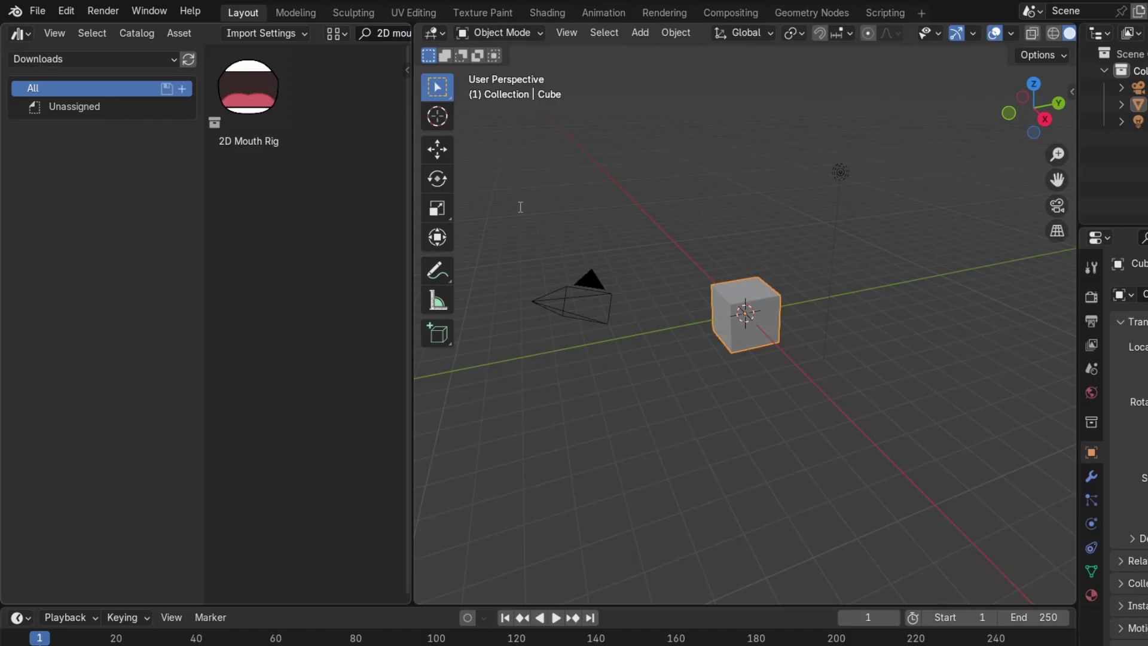
Delete all default objects from the scene and place the 2D Mouth Rig asset near the world origin
key(a)
key(x)
click(729, 257)
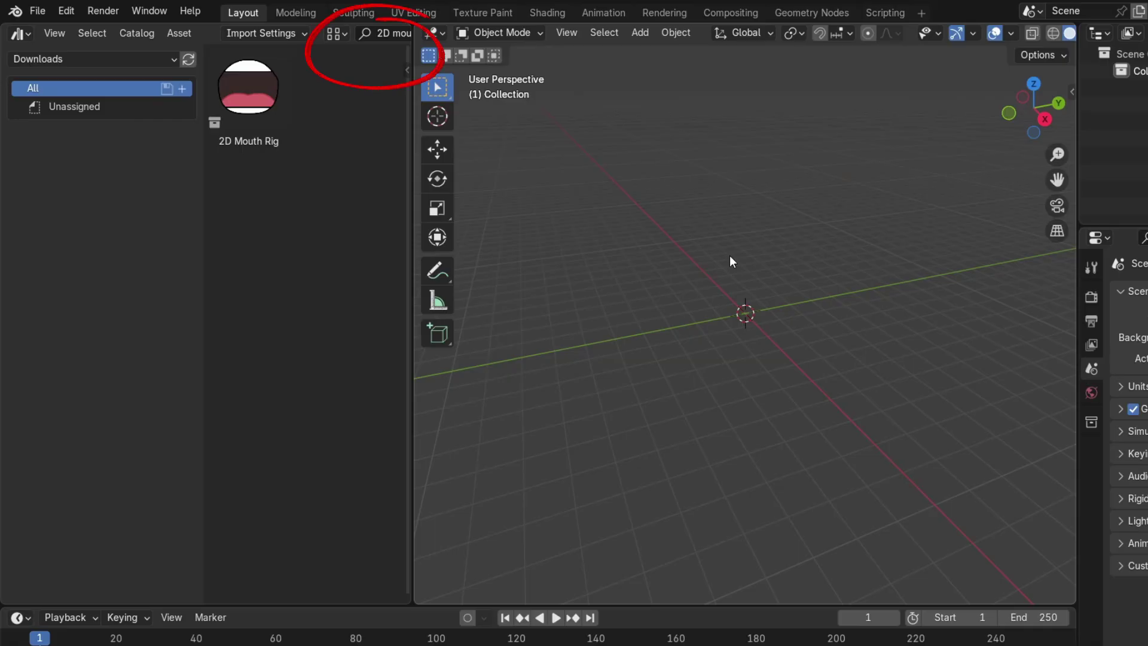
drag(266, 99, 746, 314)
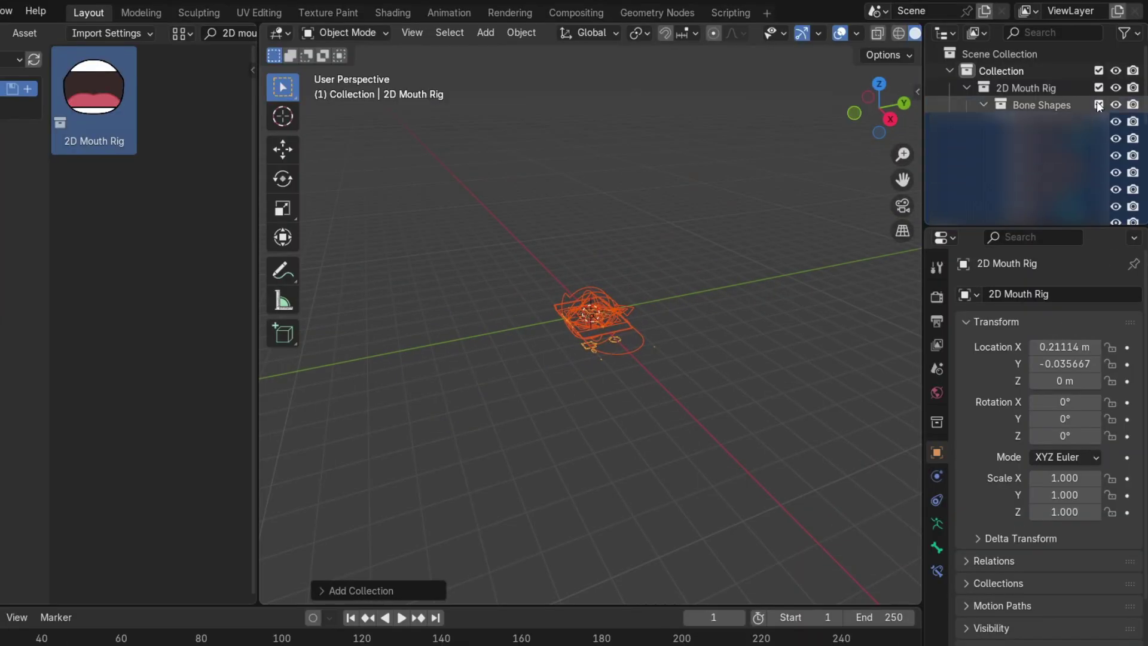
Exclude the Bone Shapes collection from the view layer and clear the rig's rotation, location and scale
click(1098, 105)
key(alt+r)
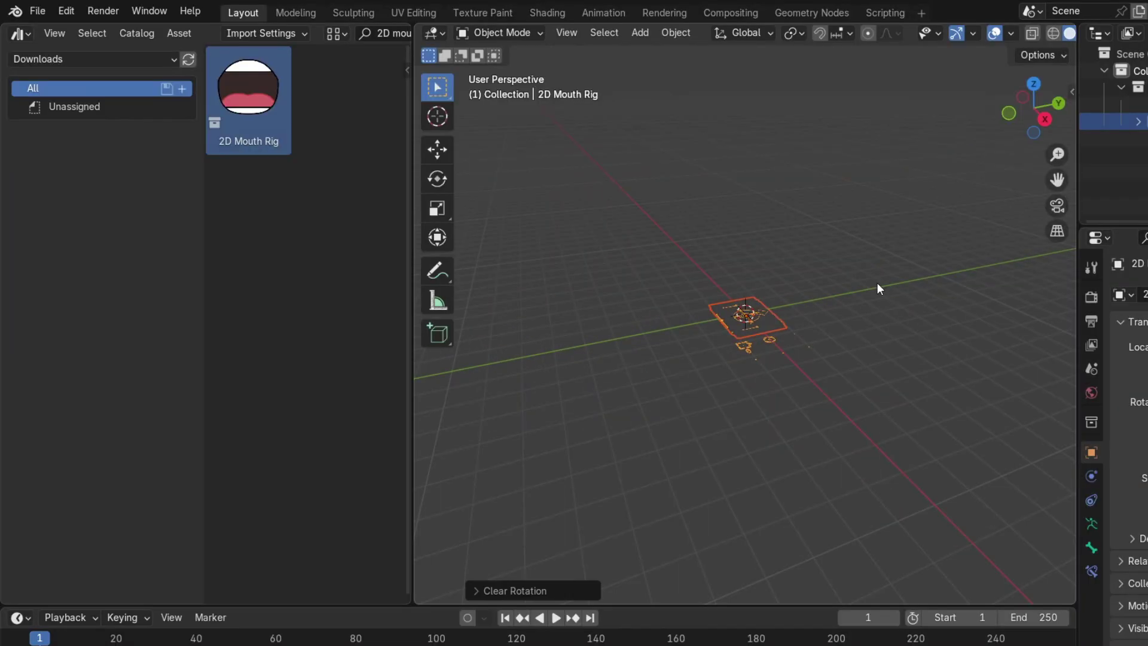
key(alt+s)
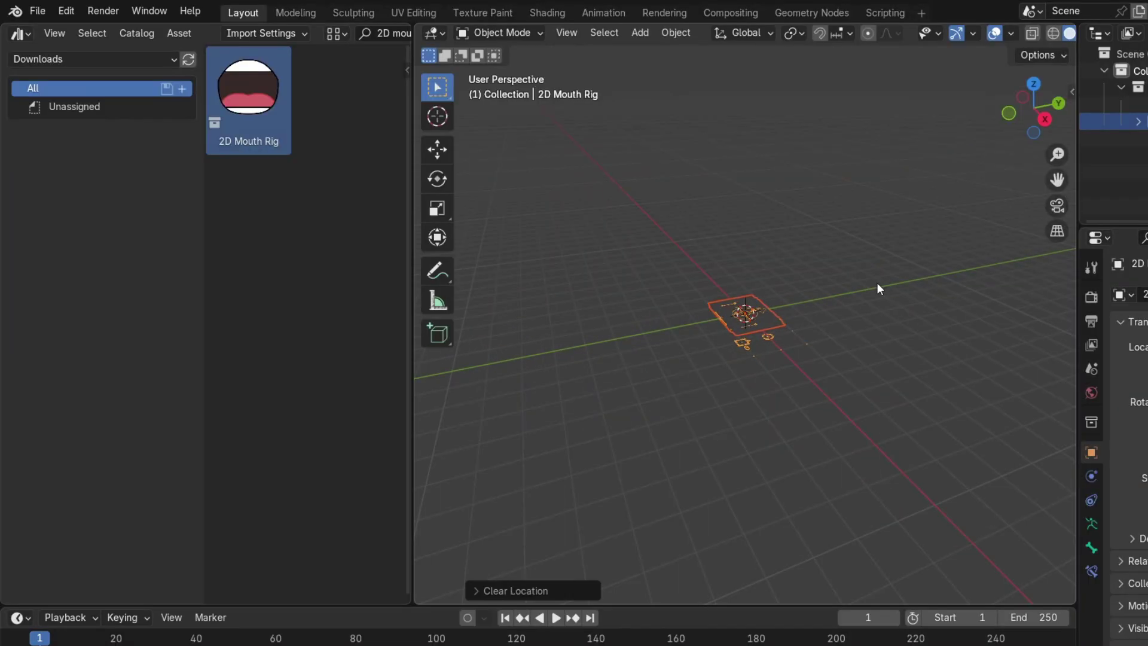
Select only the 2D Mouth Rig armature and put it in Pose Mode, seen from the top view
click(1036, 86)
drag(1058, 154, 1057, 141)
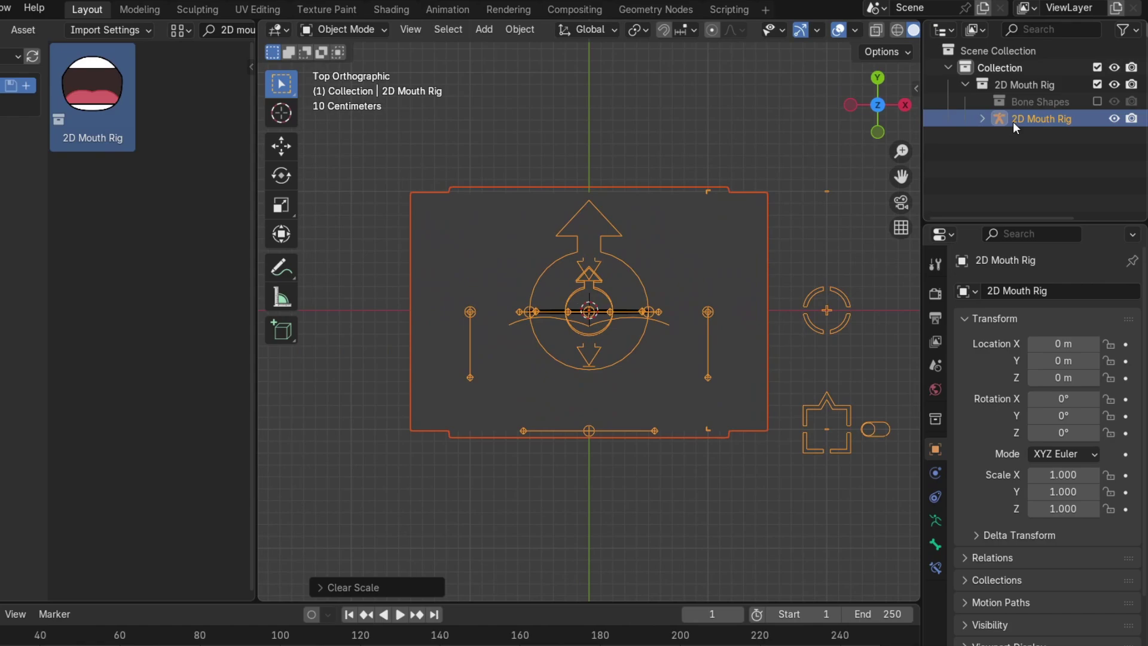
click(1013, 120)
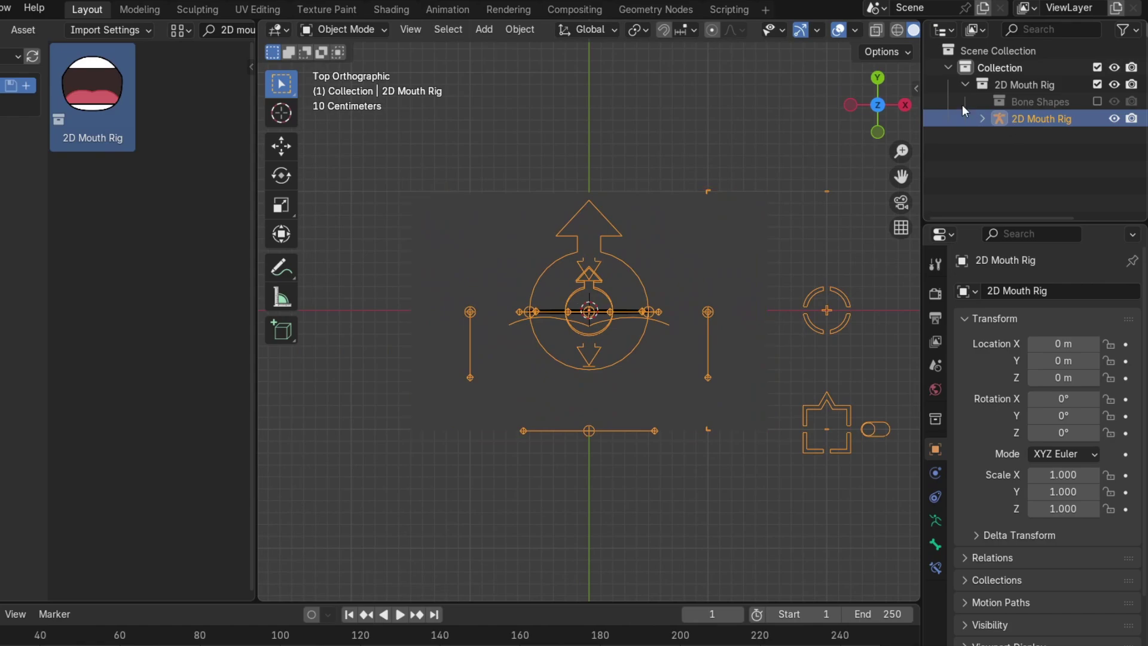
click(359, 34)
click(345, 85)
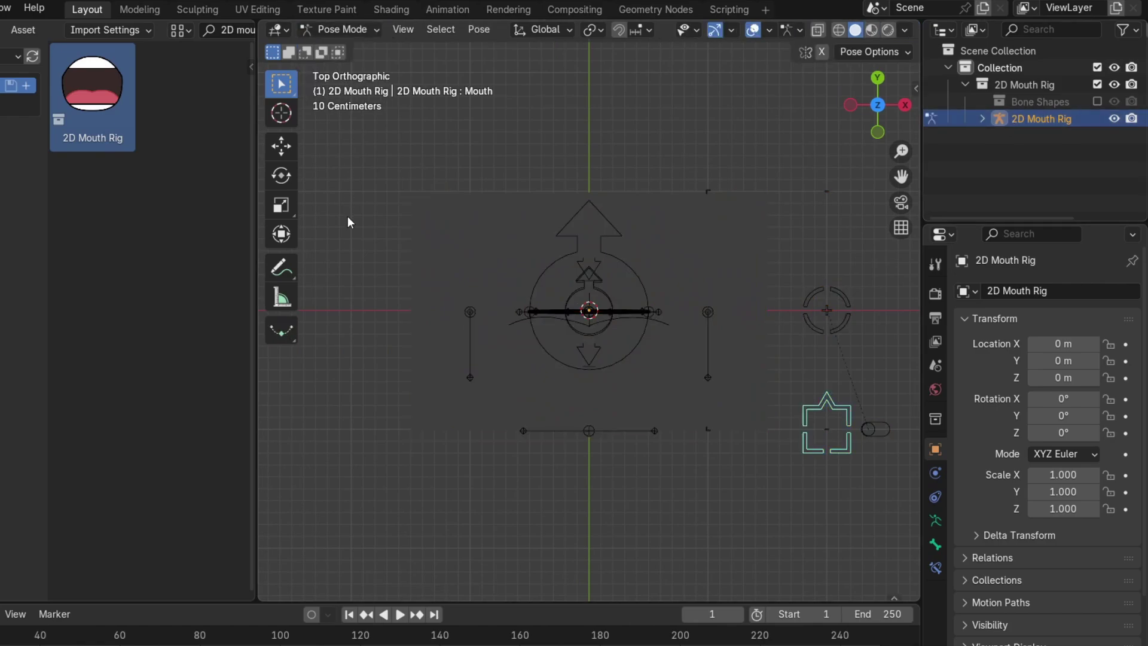
scroll(342, 274, down, 1)
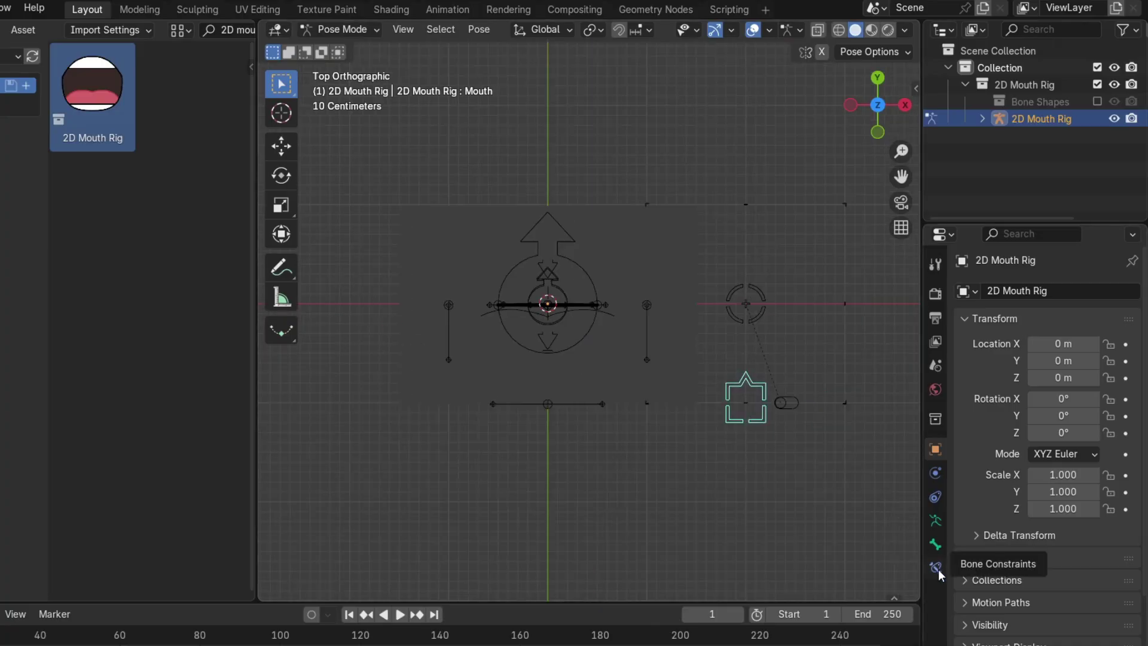
Try hiding the Tongue bone collection and isolating the general controls collection, restoring both to their original visibility
click(936, 522)
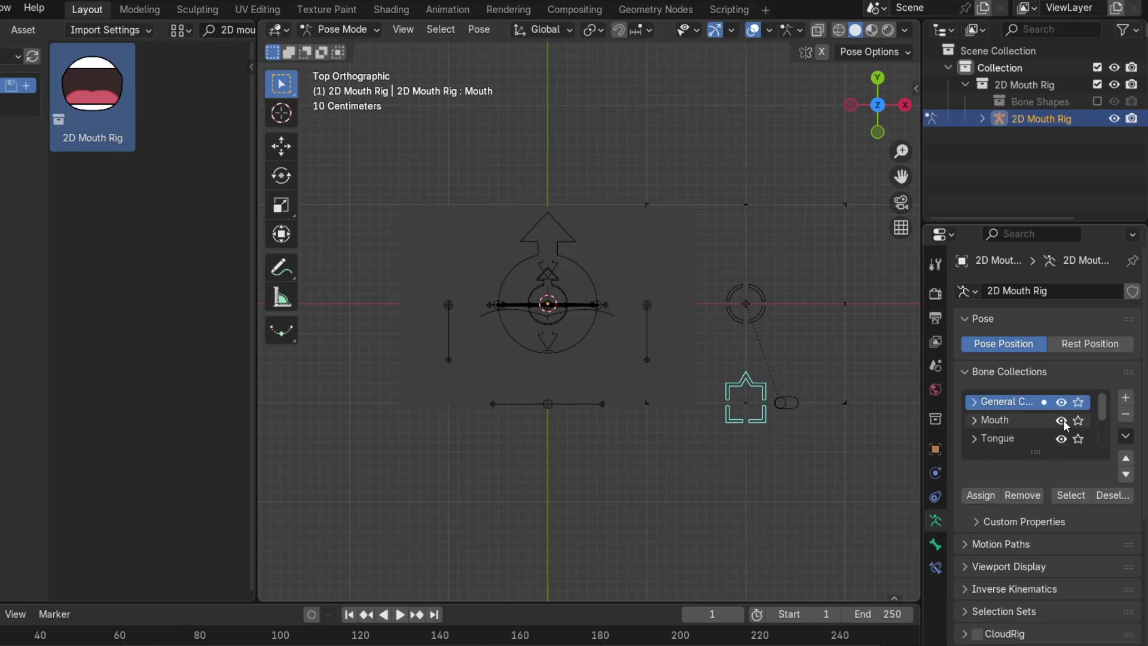
click(1062, 439)
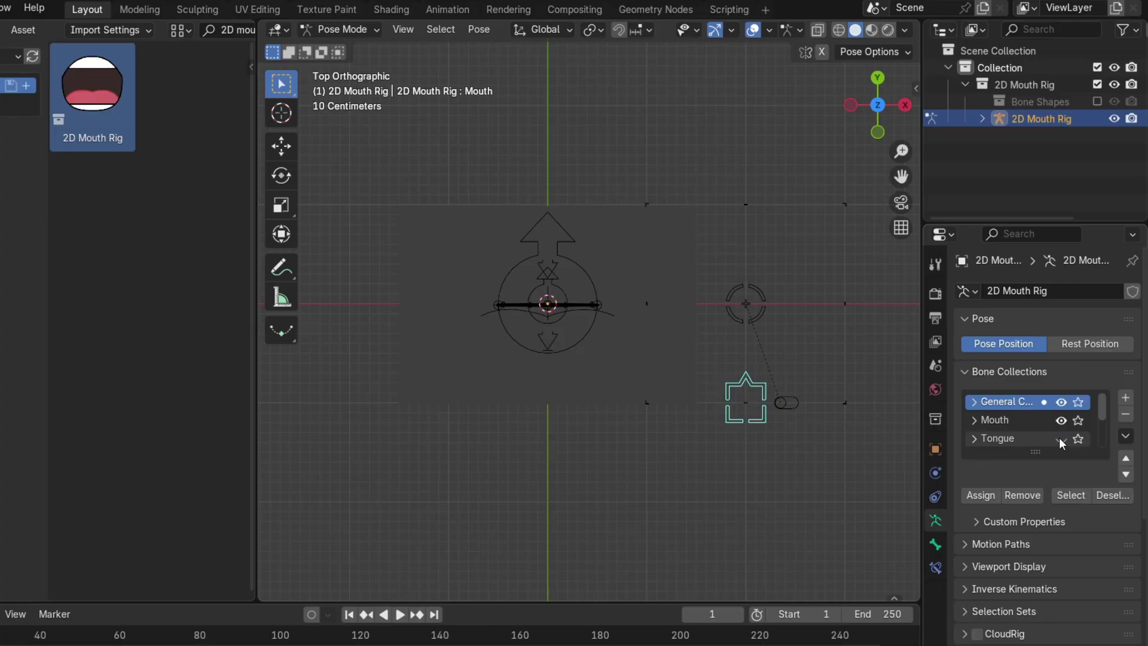
click(1062, 441)
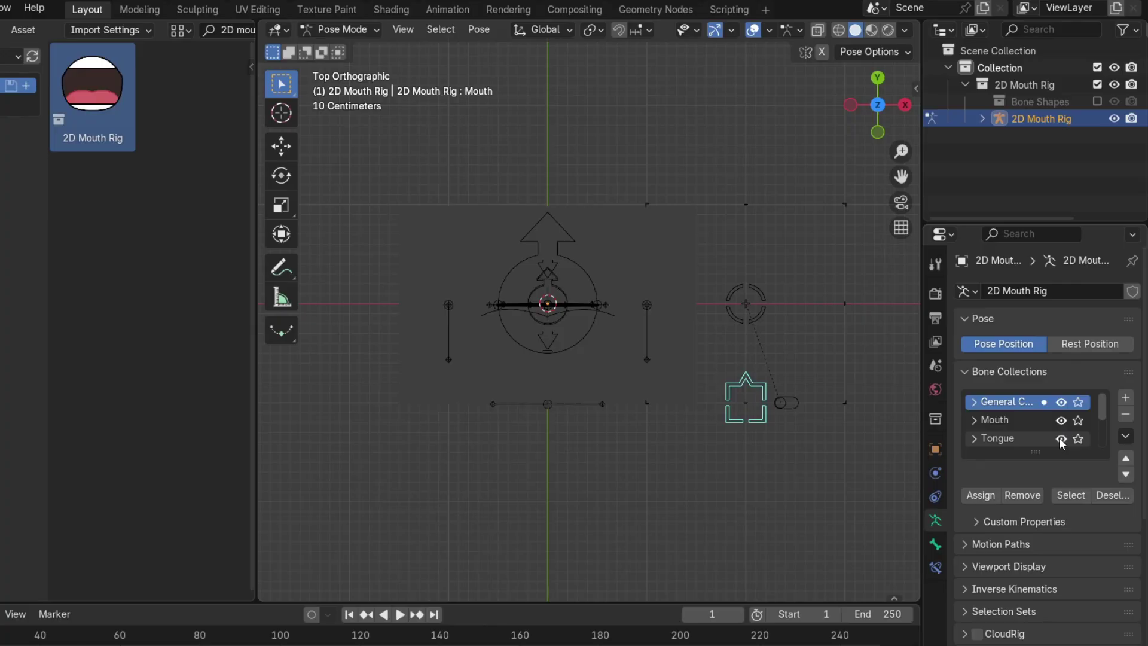
click(1079, 403)
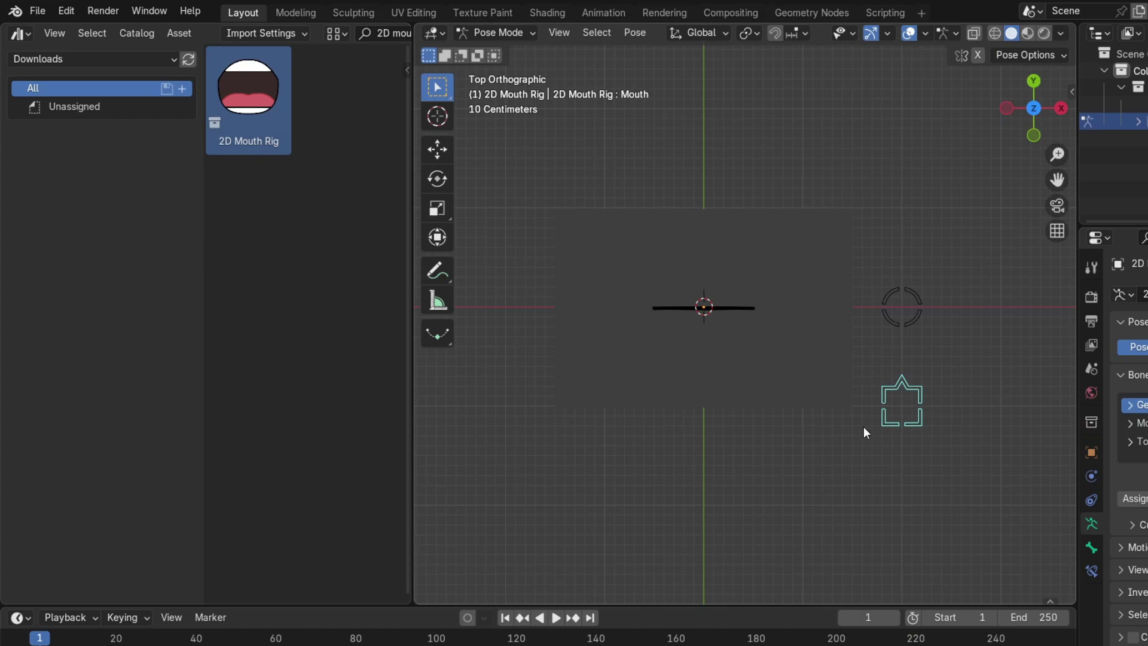
click(1072, 415)
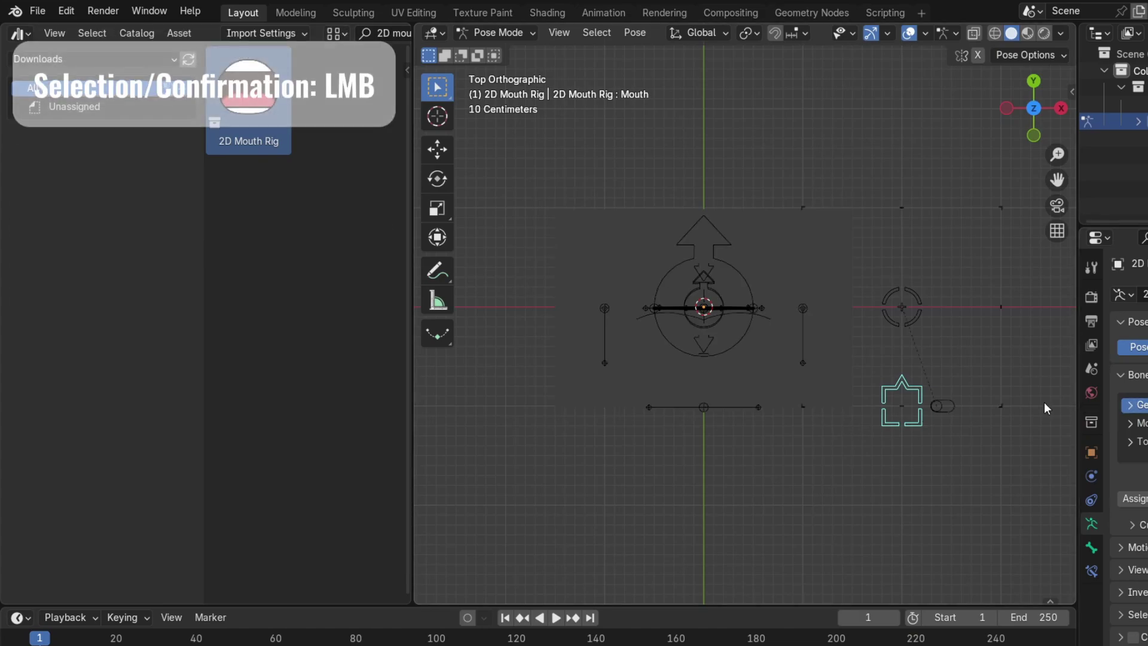
right_click(910, 402)
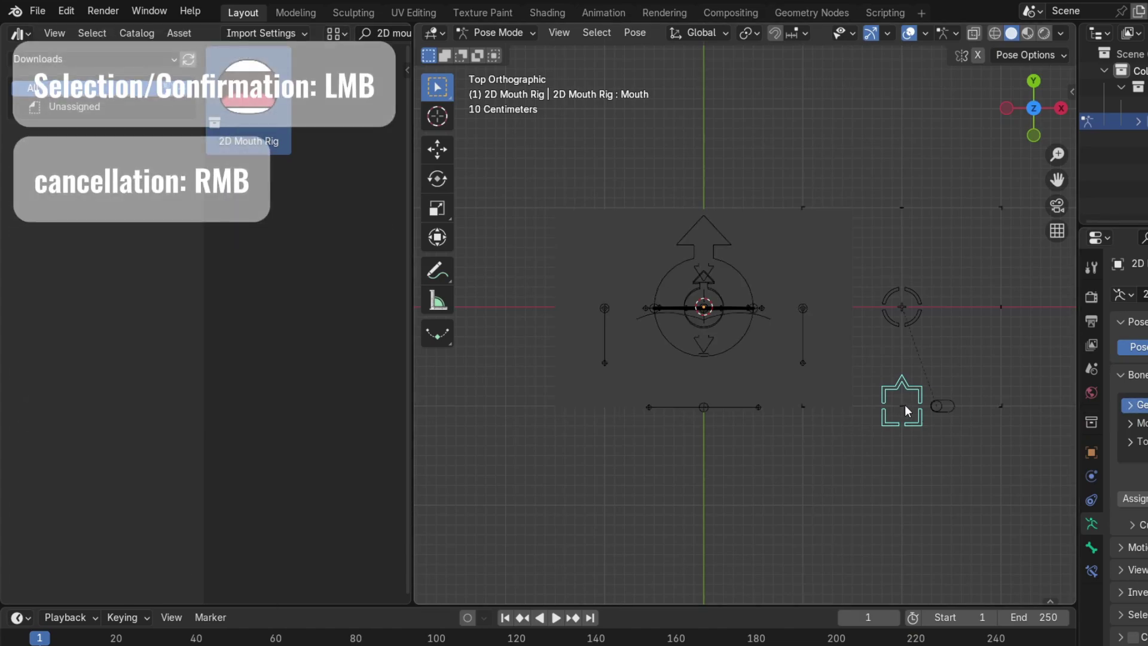
key(r)
key(g)
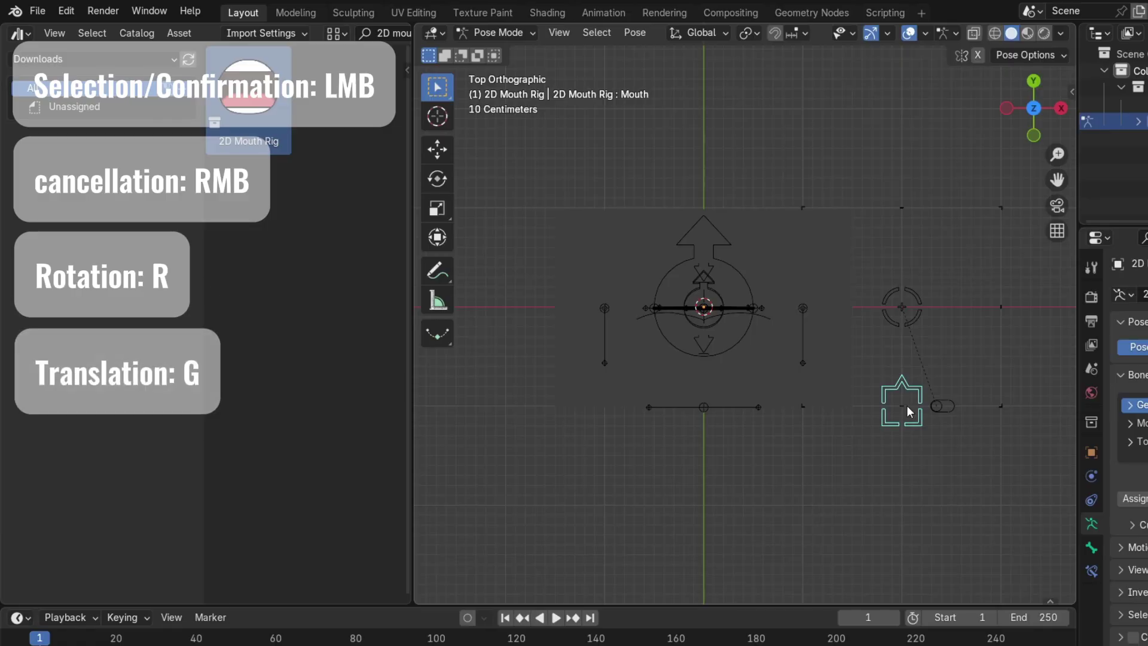
key(s)
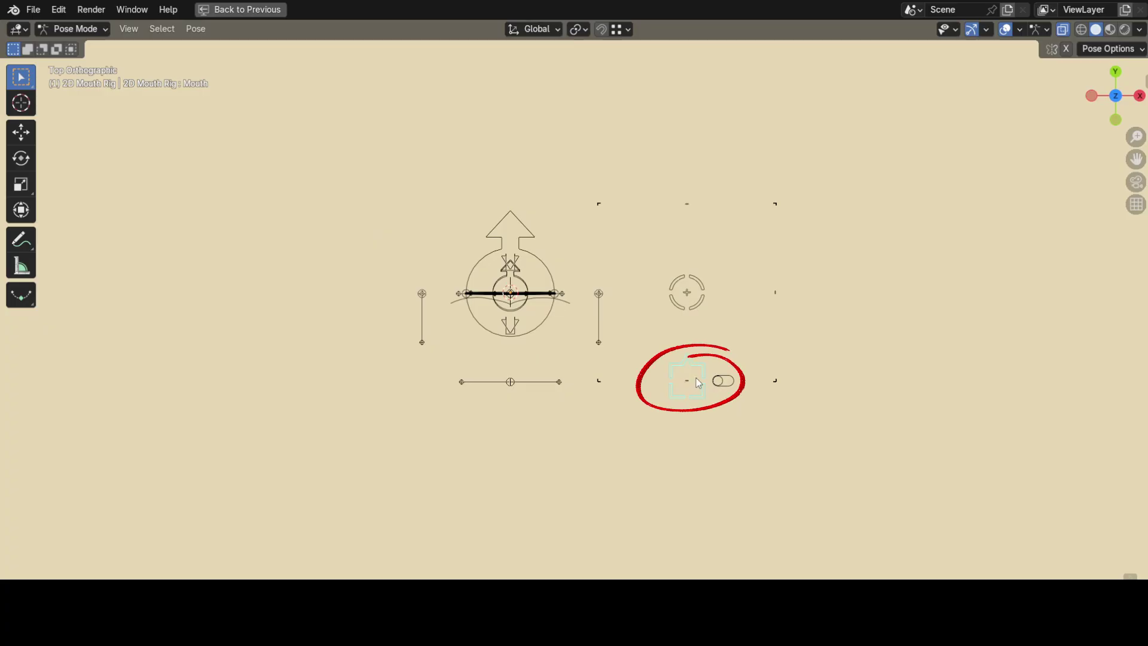
Move the Mouth control bone into the upper-right part of its frame to open the mouth, and rotate it clockwise
key(g)
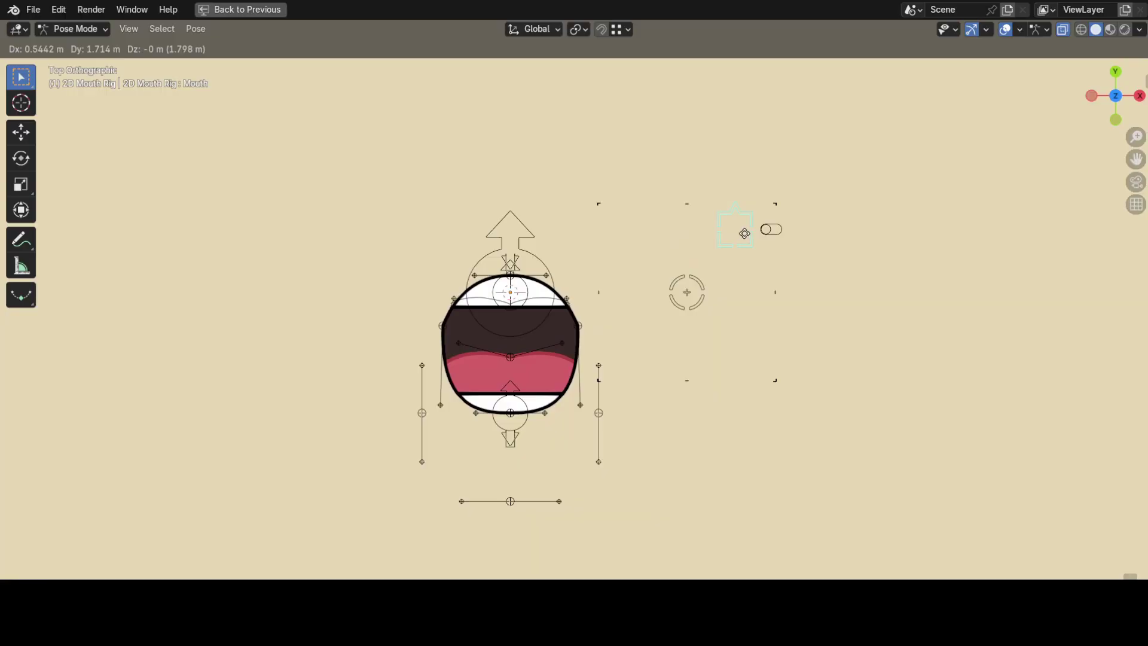
click(749, 302)
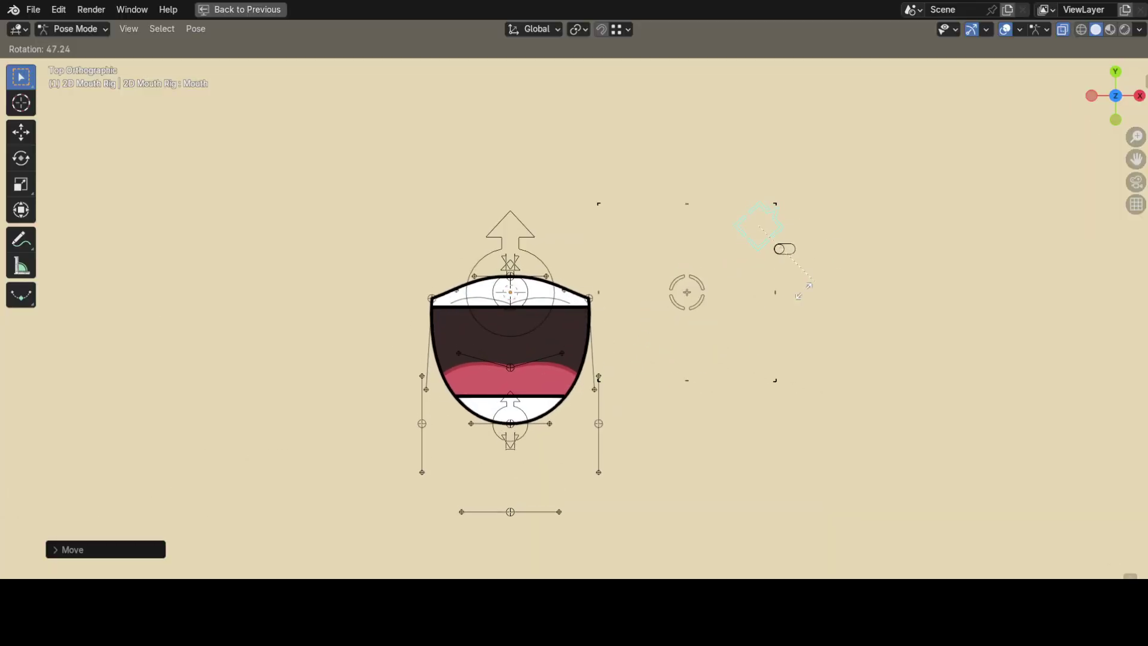
key(r)
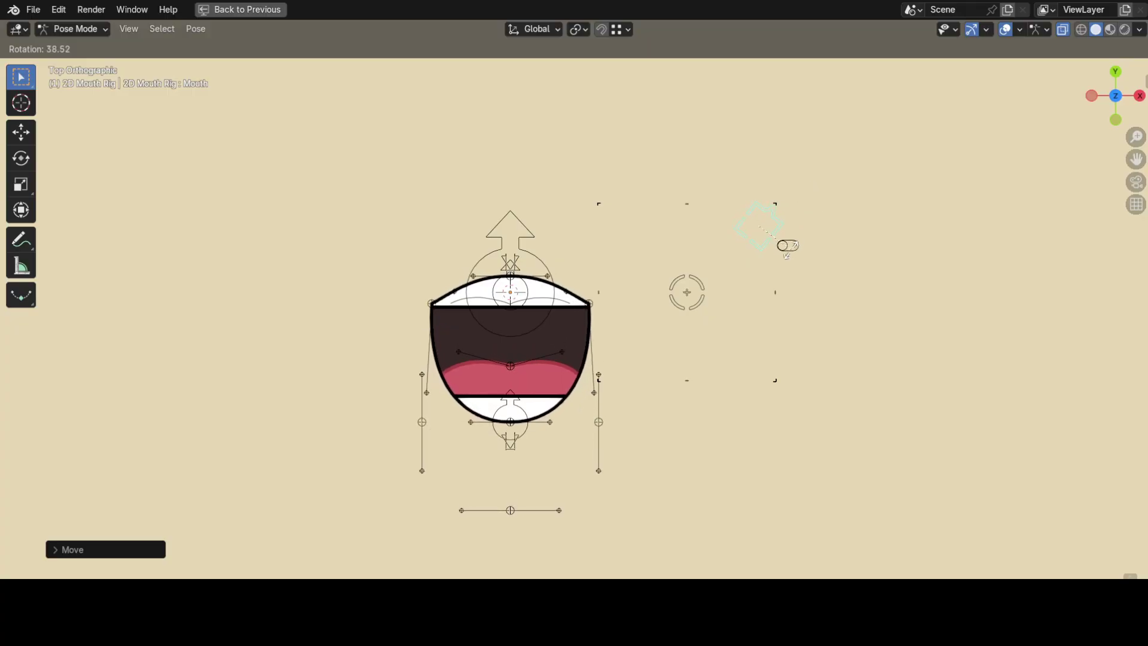
click(787, 251)
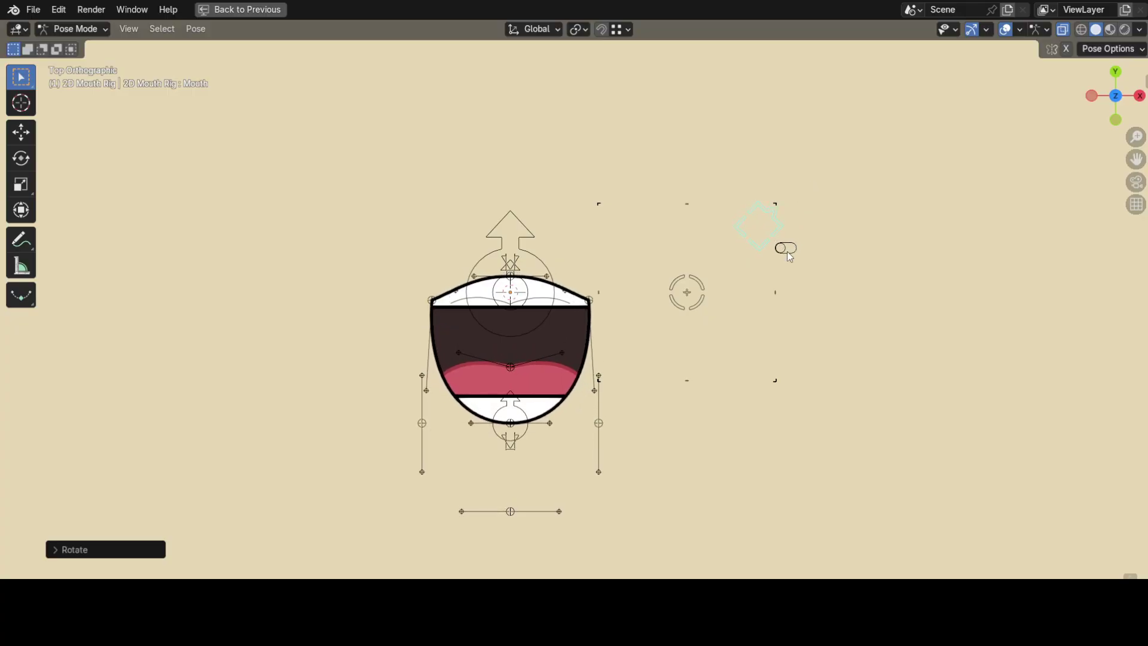
Raise the Mouth.Main.L corner control slightly to lift that side of the mouth
click(593, 308)
key(g)
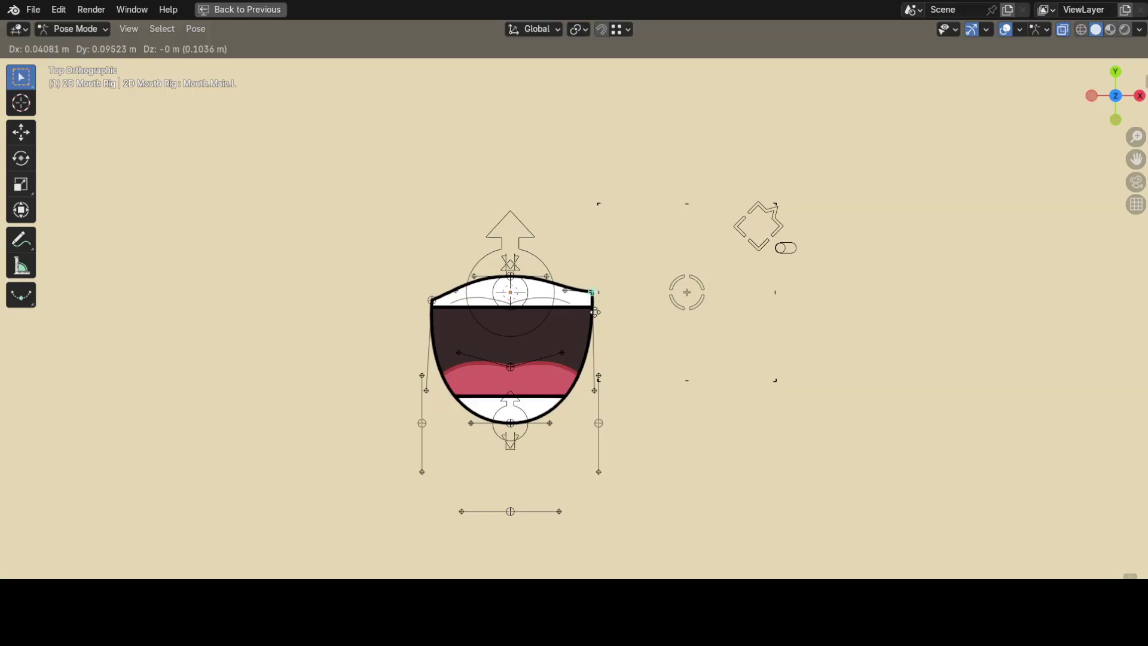
click(591, 303)
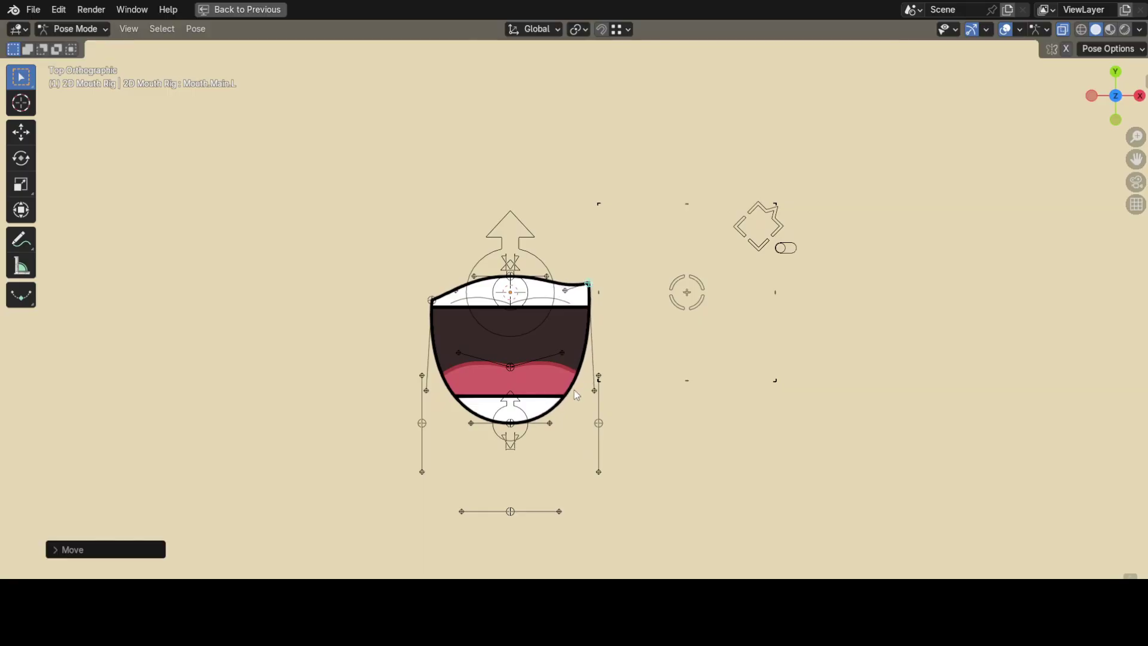
Move the Tongue.Main.T control up and slightly to the right inside the mouth
scroll(502, 409, up, 2)
click(514, 348)
key(g)
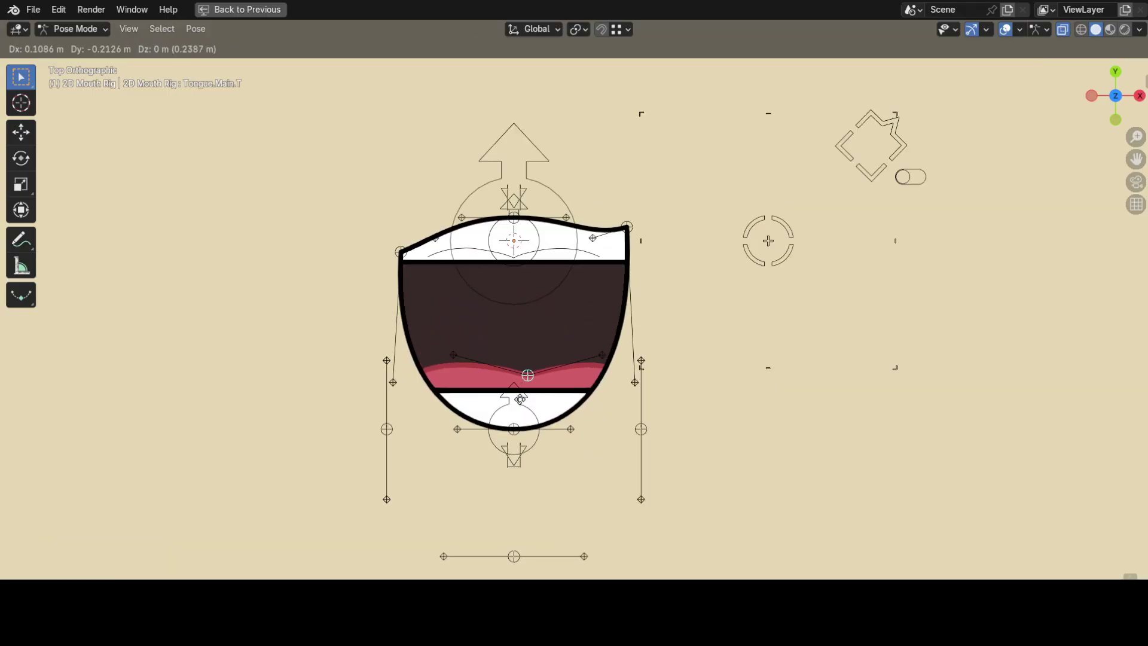
key(Escape)
Try moving the Teeth.B control downwards and tilting the upper teeth with the Teeth.T control
scroll(514, 352, down, 1)
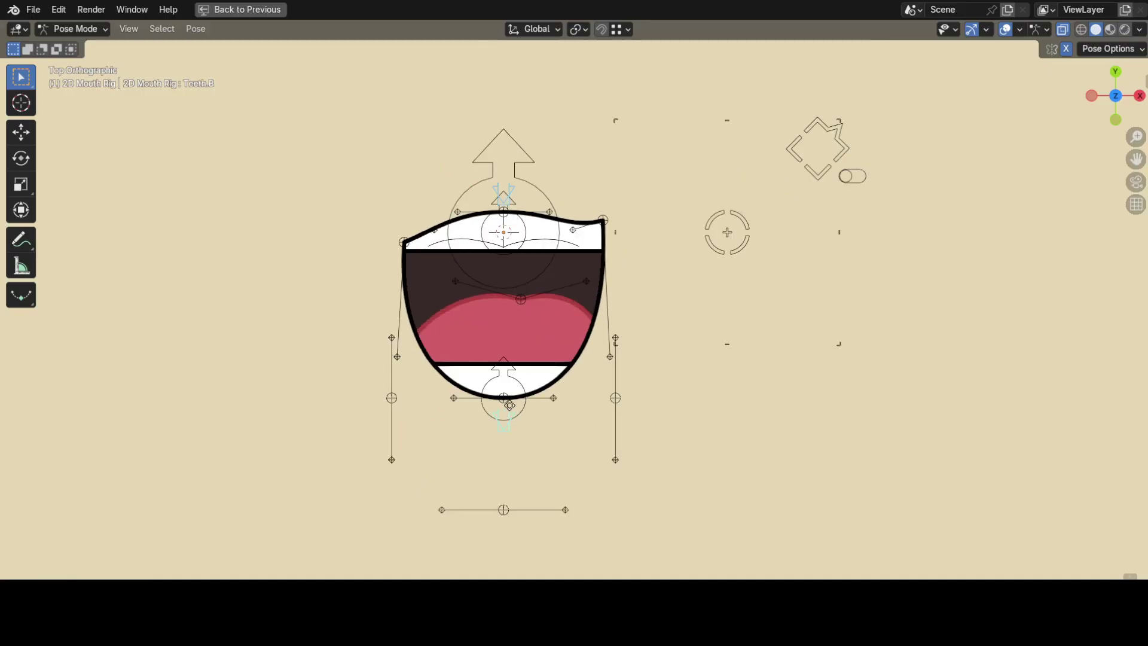
key(g)
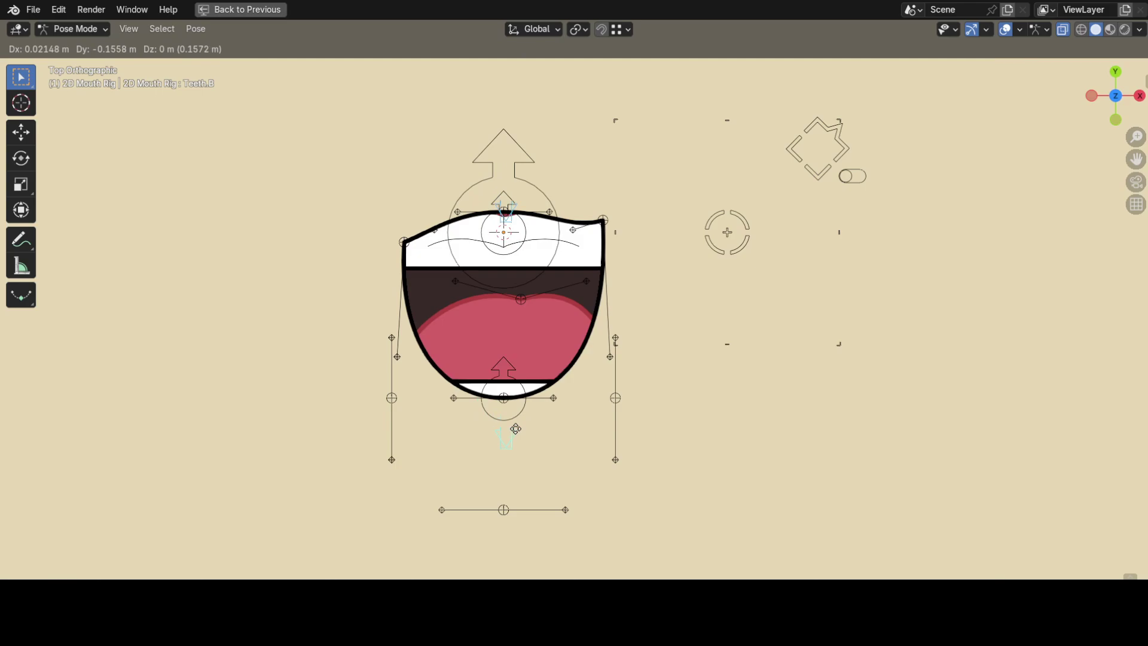
right_click(522, 424)
click(503, 199)
key(r)
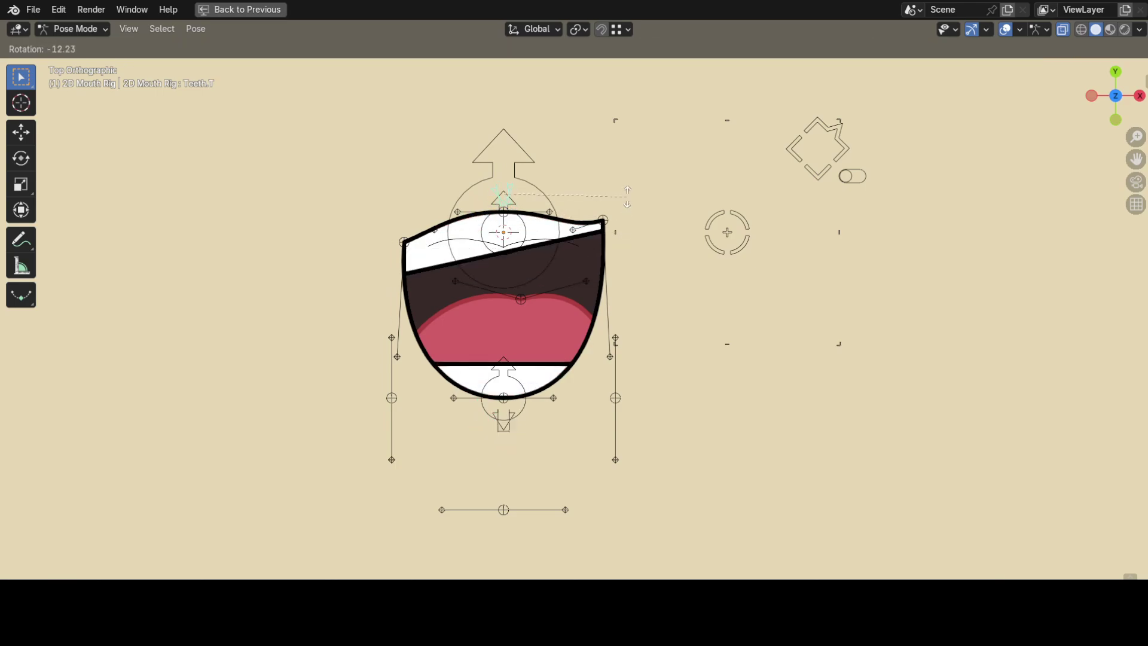
right_click(598, 218)
Rotate the Teeth.T control around its local X axis to adjust the upper teeth's edge
key(r)
key(x)
key(x)
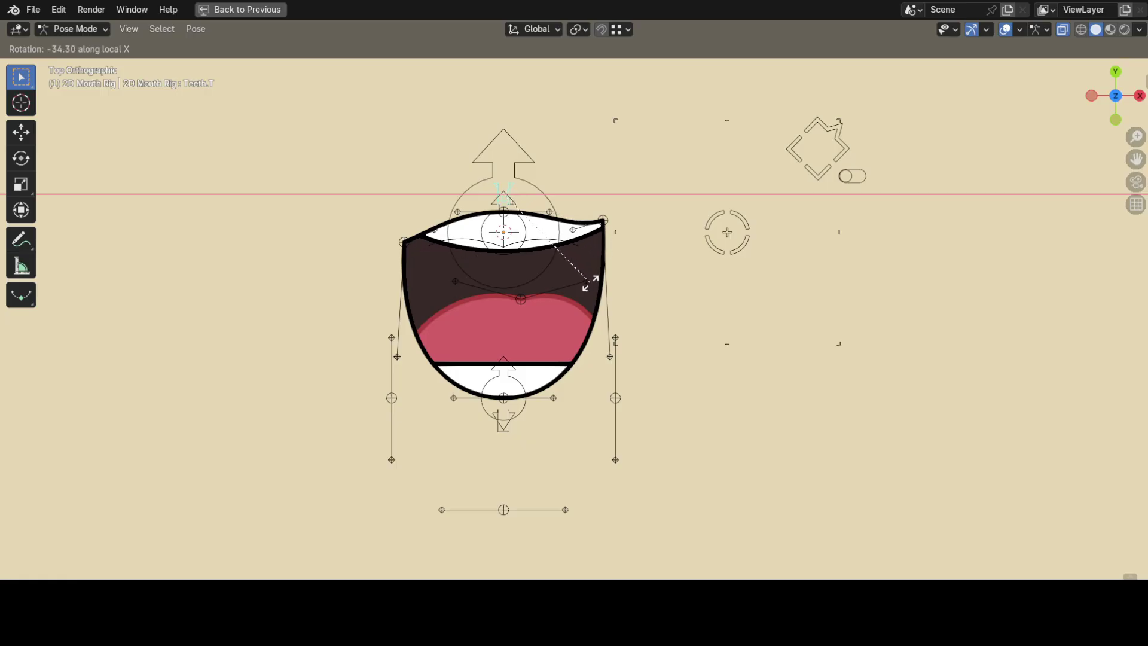
click(590, 233)
Slide the F/V Switch control to its opposite end to activate the F/V mouth shape
click(848, 188)
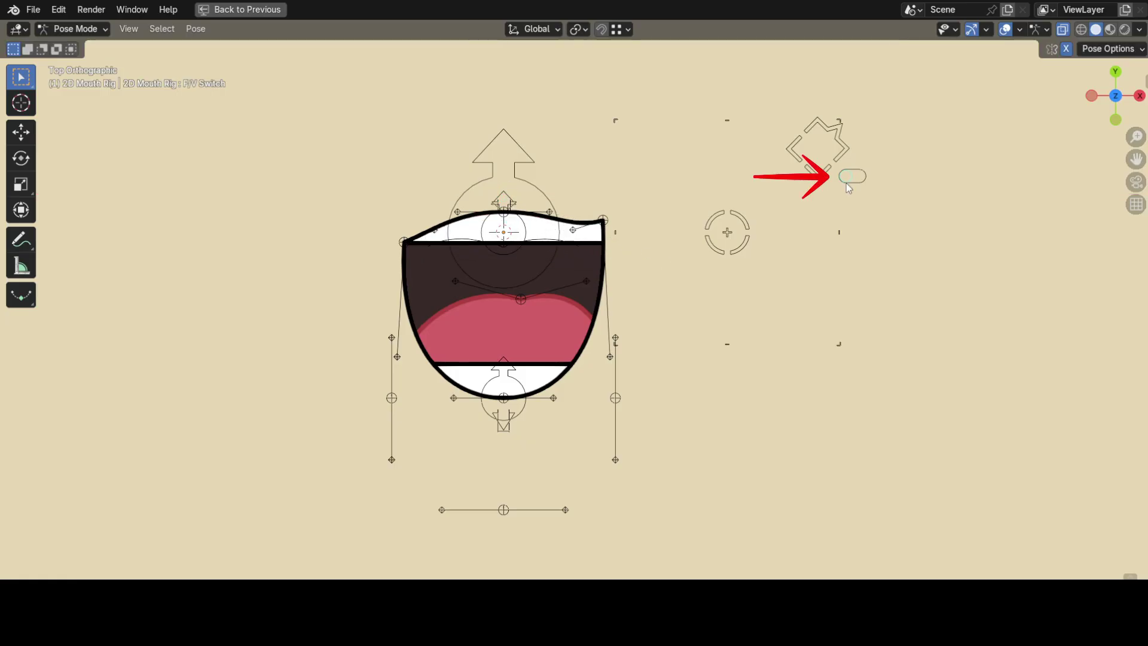
key(g)
click(898, 199)
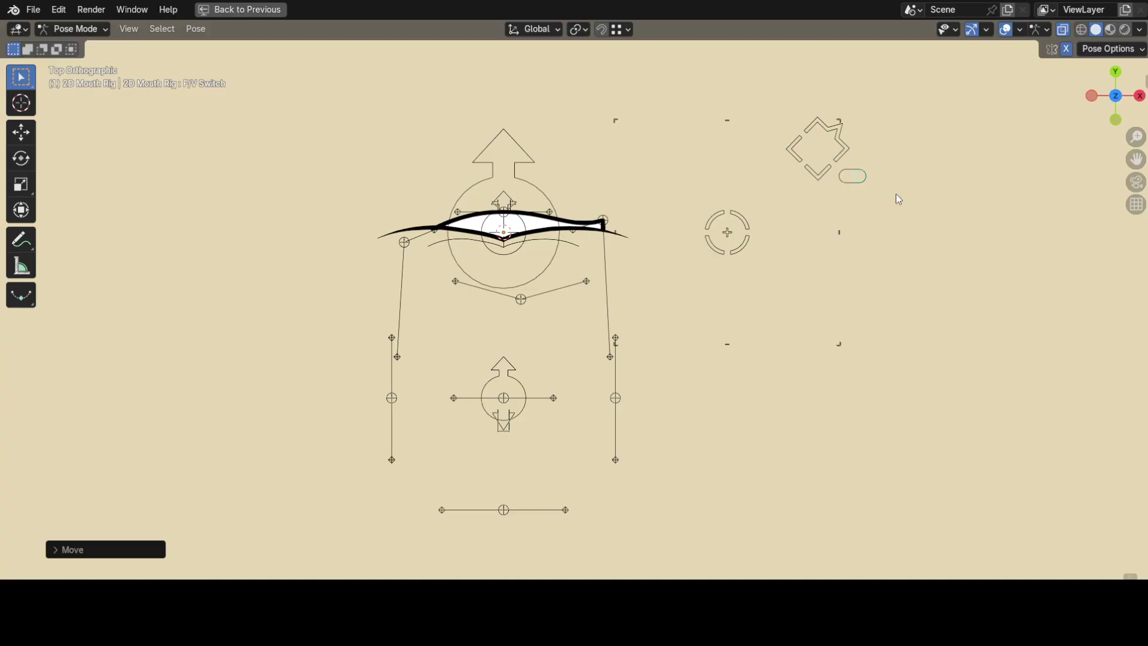
Move the Mouth.Top.L control outwards along the X axis by about 0.35 m to widen the upper lip curve
click(609, 224)
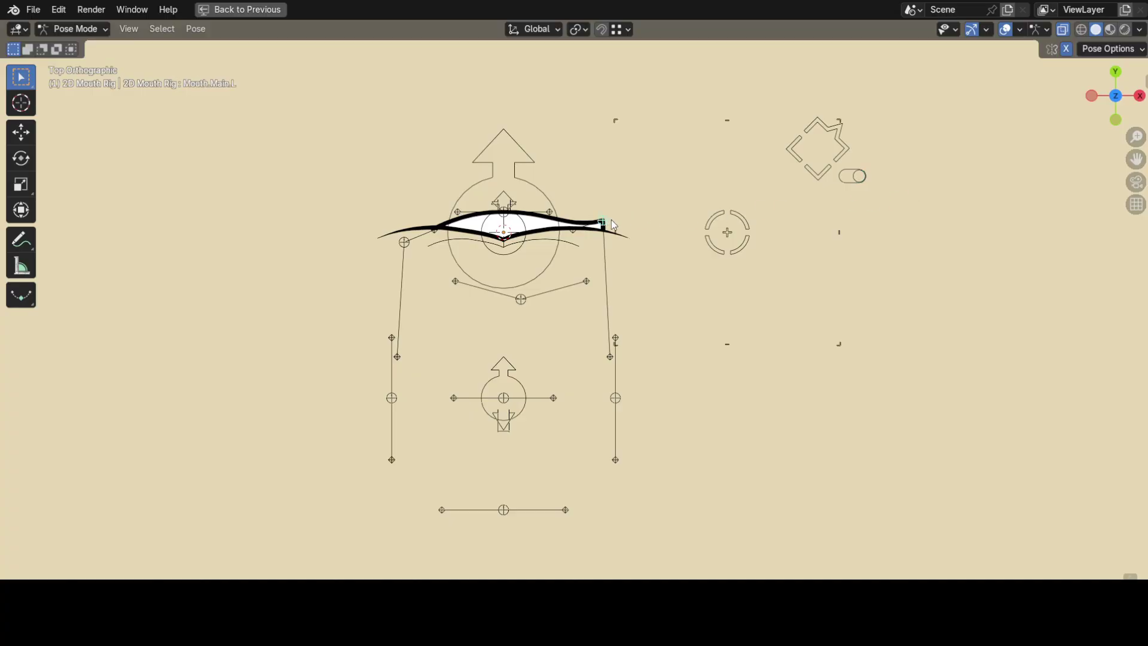
click(507, 215)
click(551, 213)
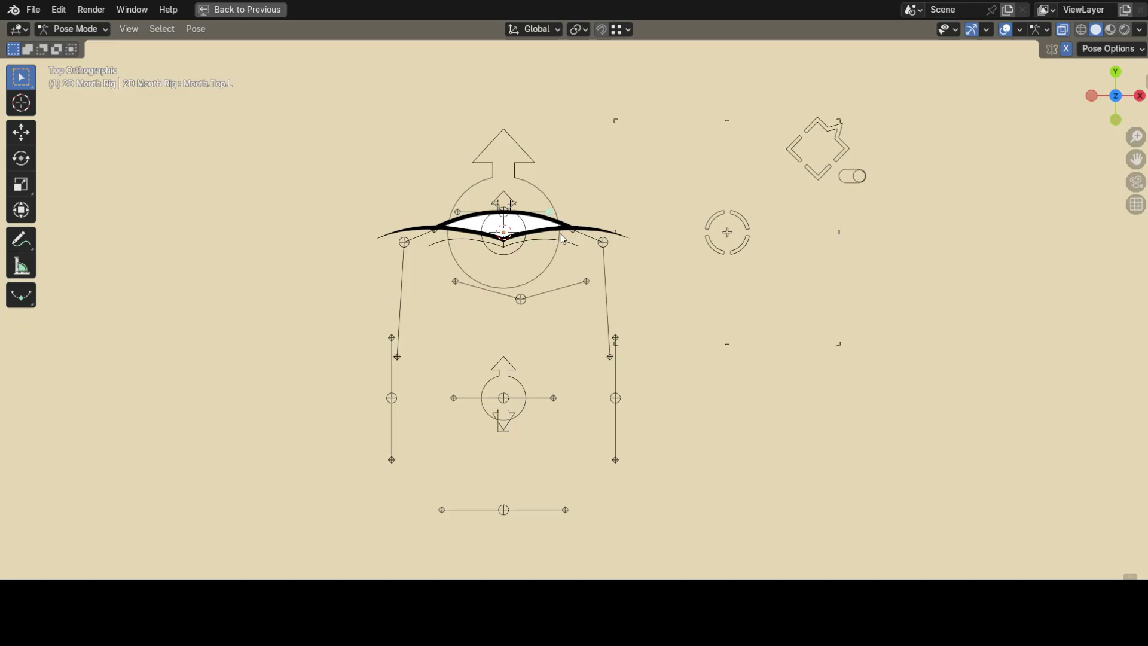
key(g)
key(x)
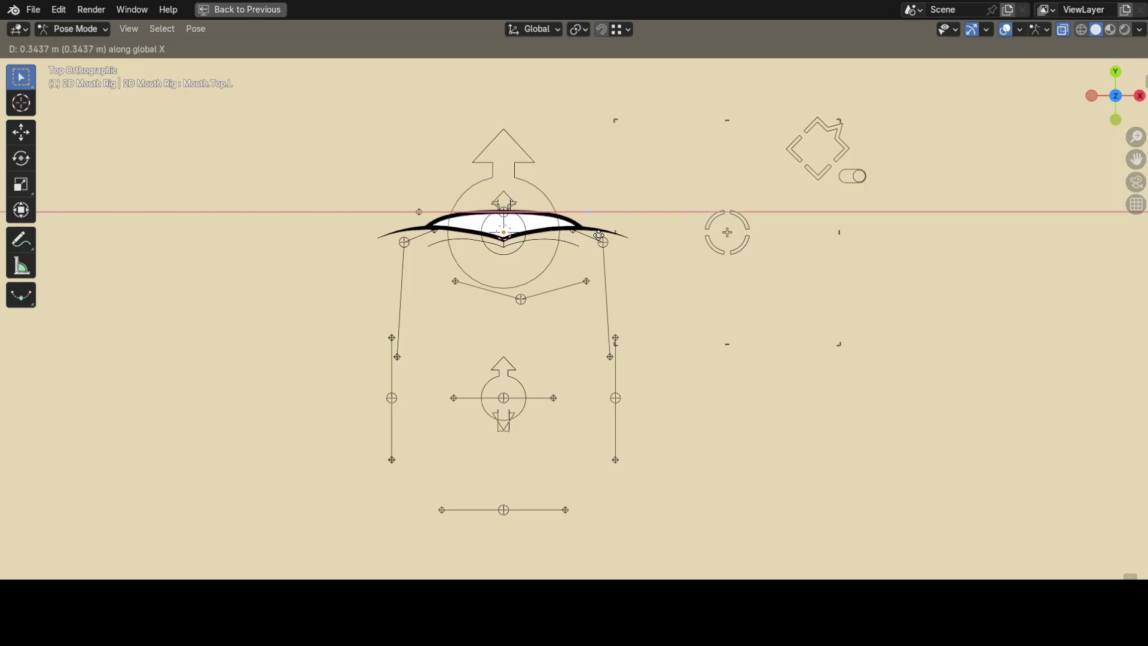
click(605, 241)
Nudge the F/V control slightly and scale it along the X axis to narrow the F/V lip line
click(549, 248)
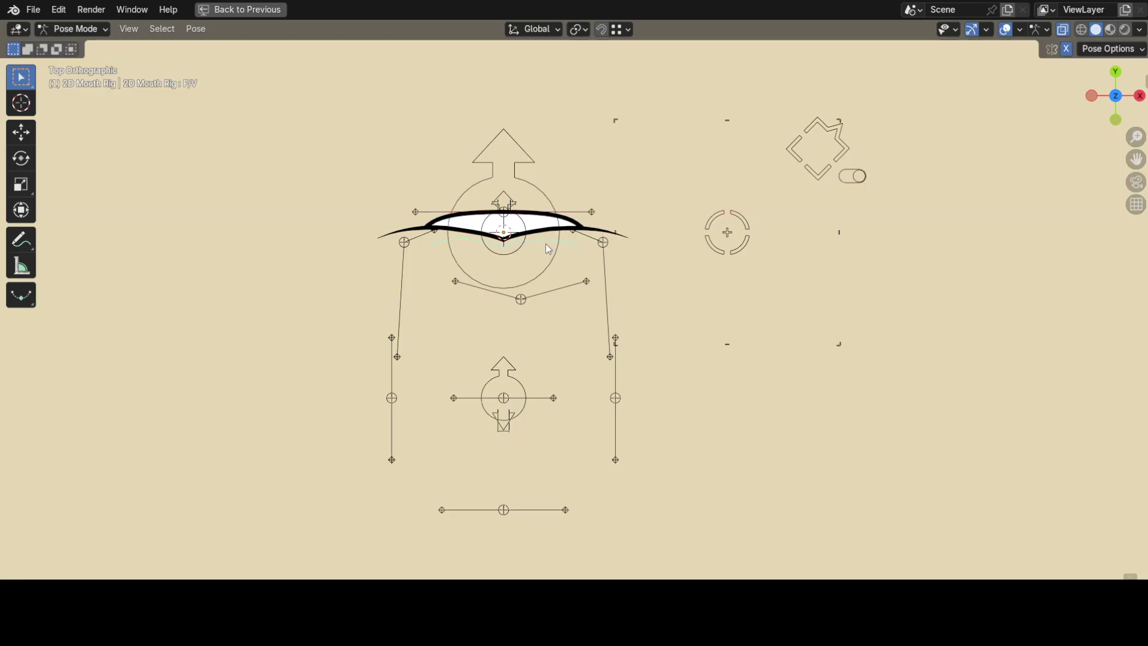
key(g)
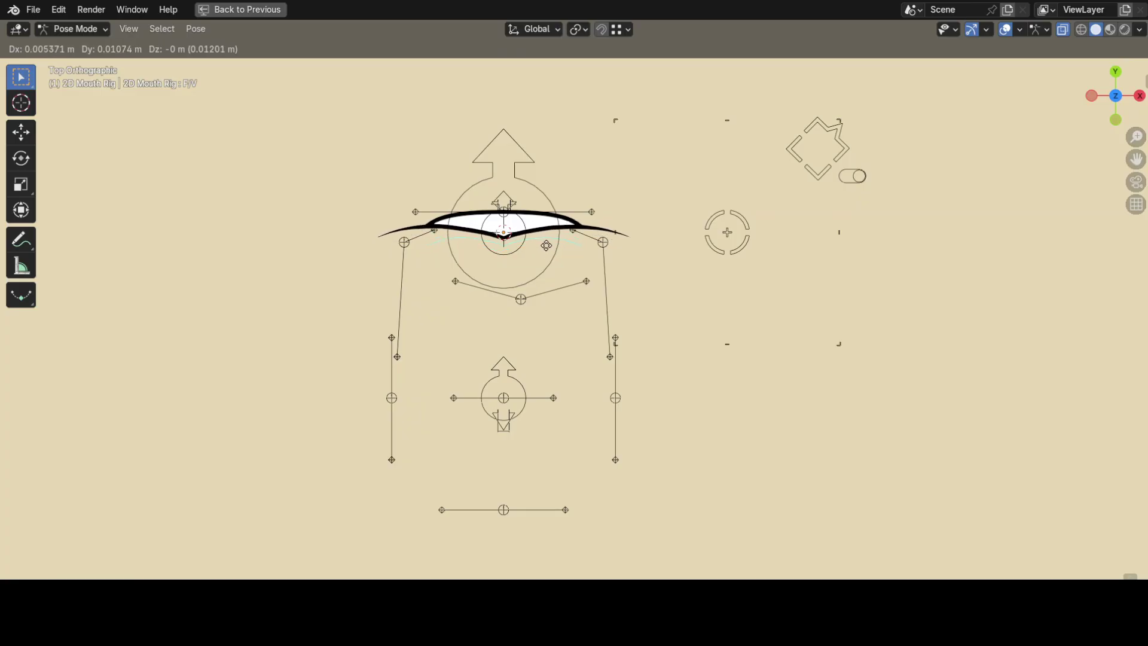
click(557, 241)
key(s)
key(x)
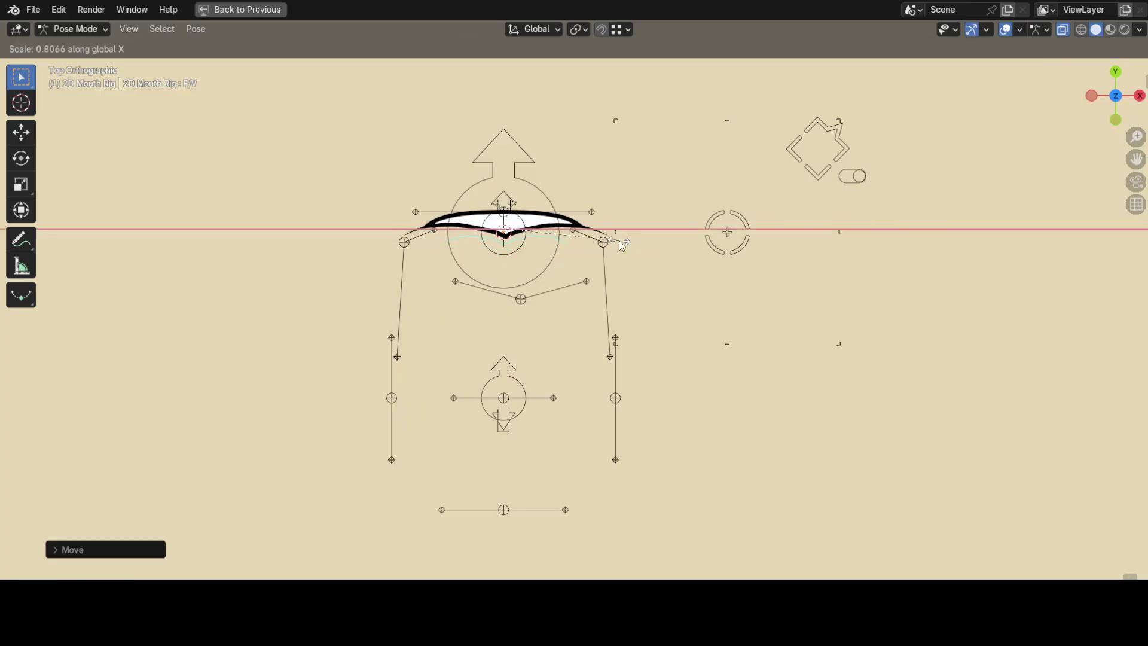
click(604, 241)
Try moving, scaling and rotating the Tongue.Master control to adjust the whole tongue
drag(520, 416, 518, 389)
key(s)
click(703, 409)
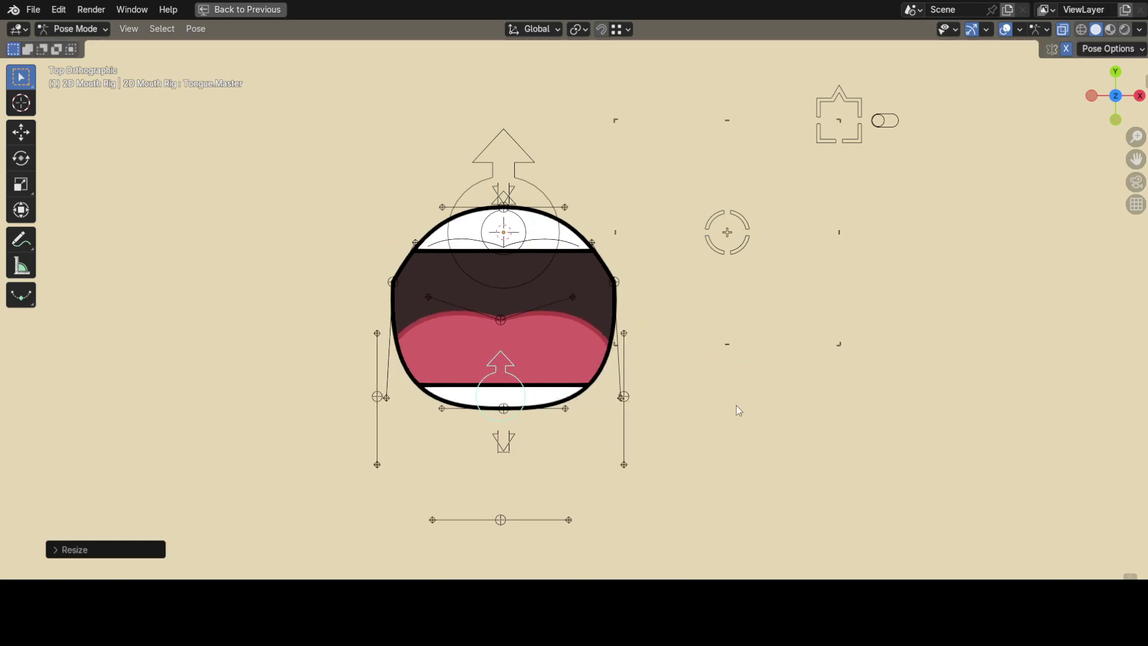
key(r)
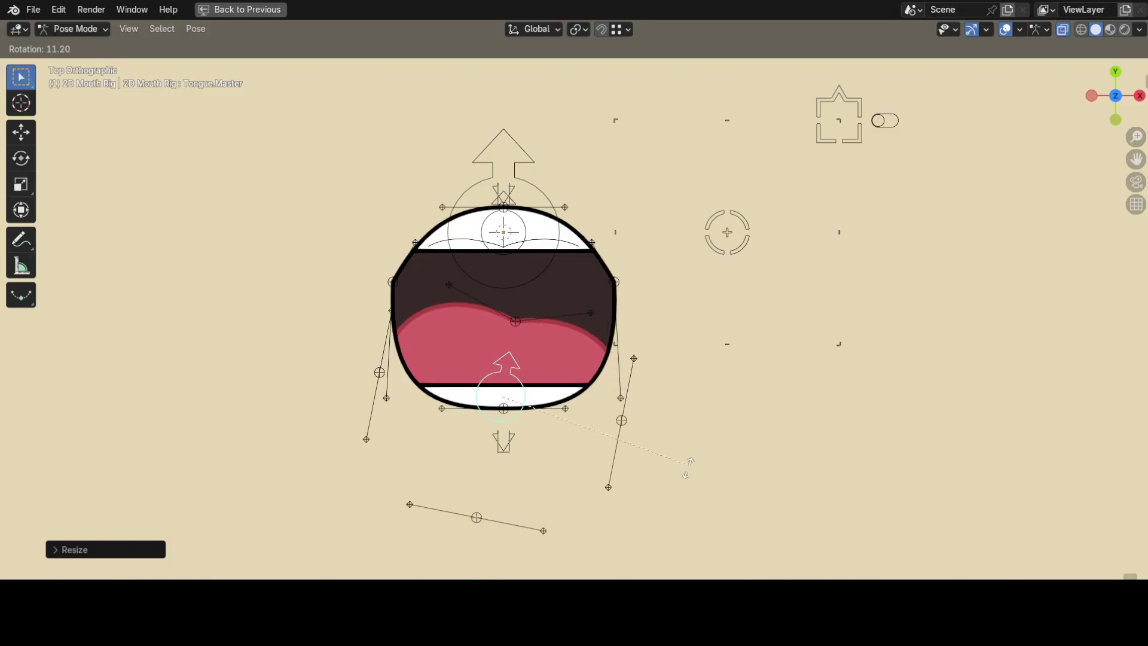
key(Escape)
Try moving the Mouth.Master control along the X axis and rotating it to shift and tilt the mouth
click(543, 264)
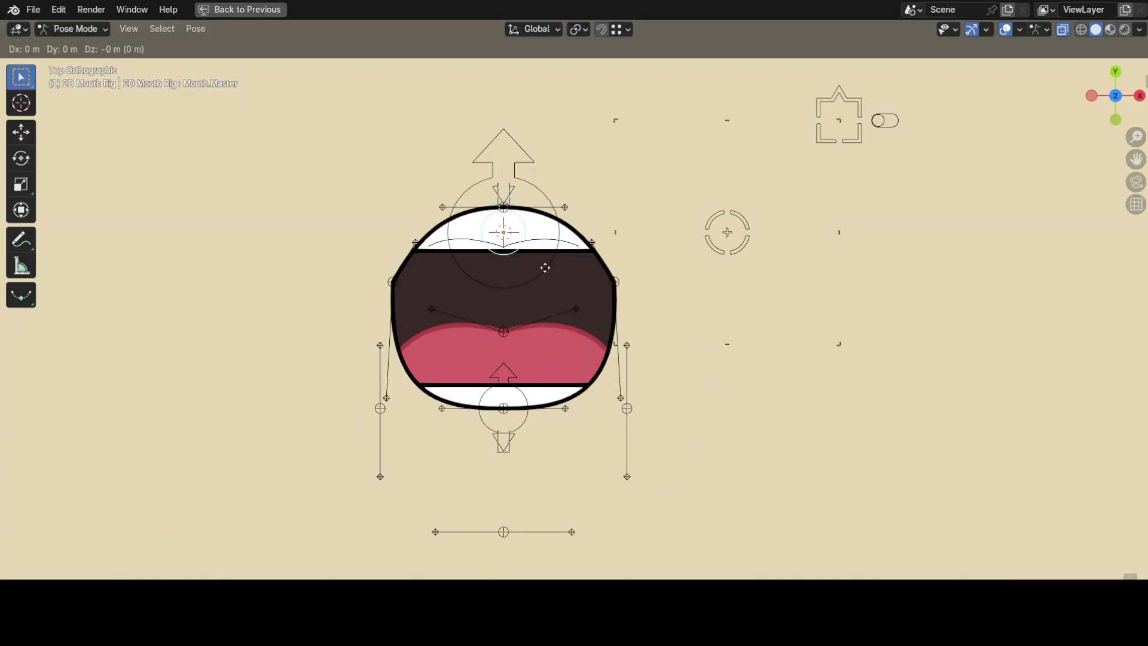
key(g)
key(x)
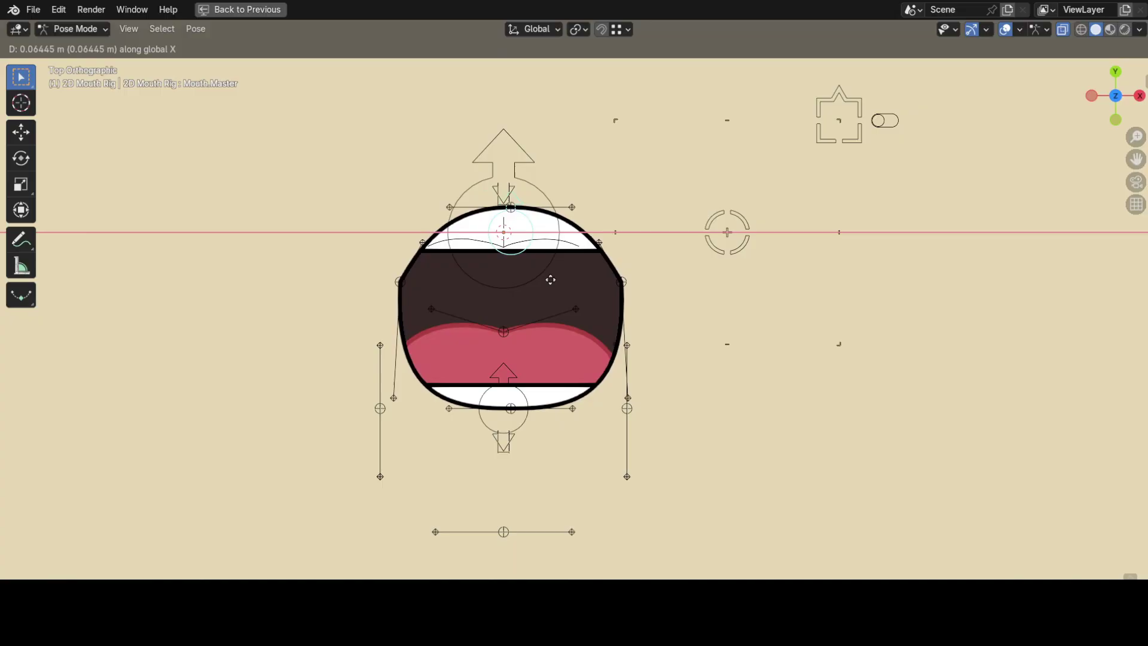
click(561, 315)
key(g)
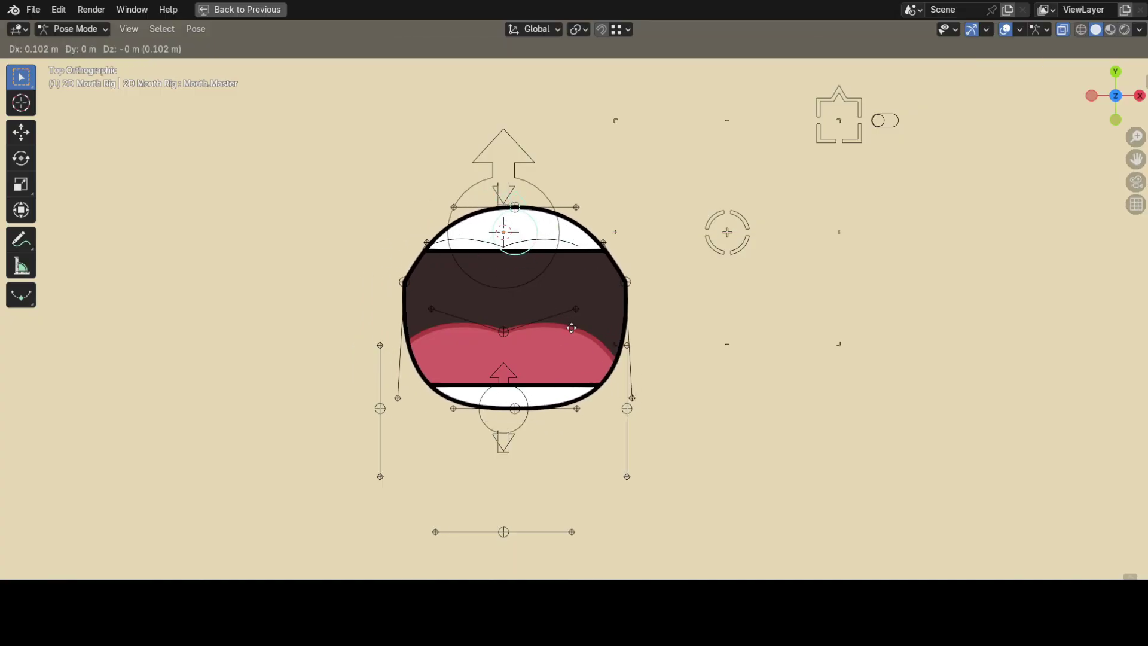
click(640, 302)
key(r)
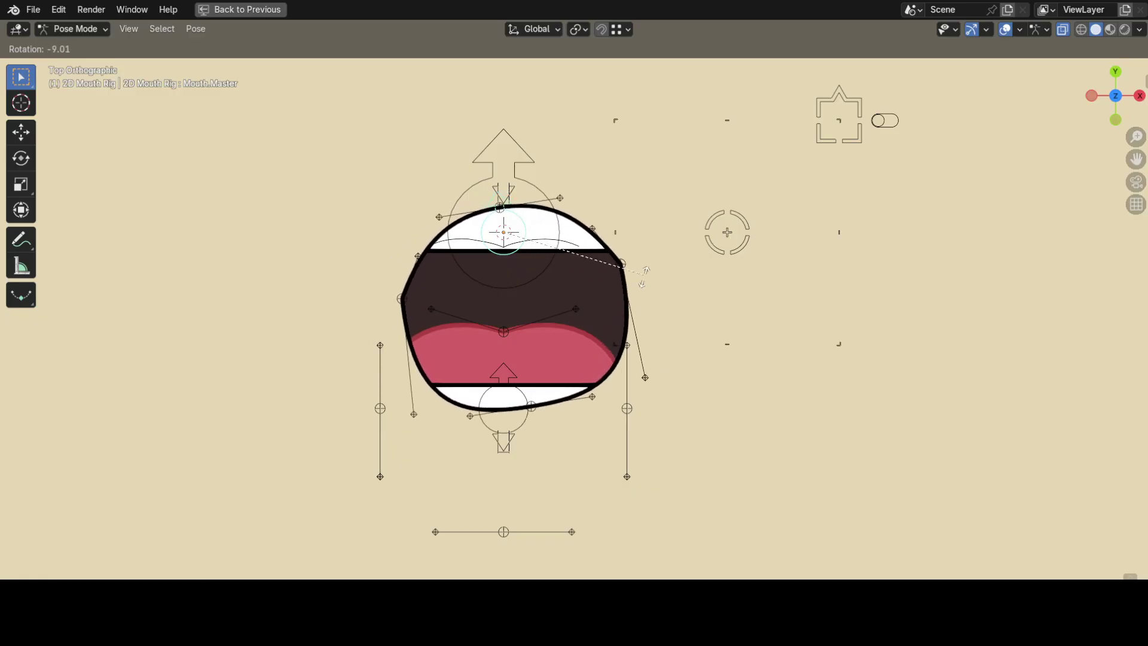
key(Escape)
Try moving the Master control up and slightly left to shift the entire rig
click(551, 264)
key(g)
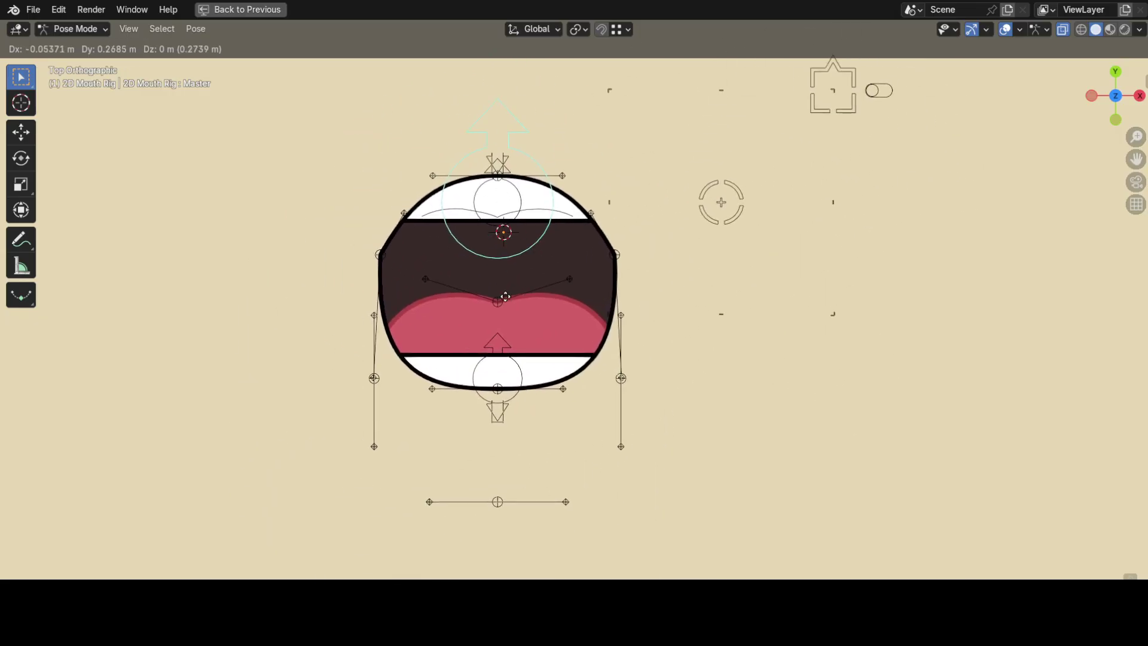
click(497, 293)
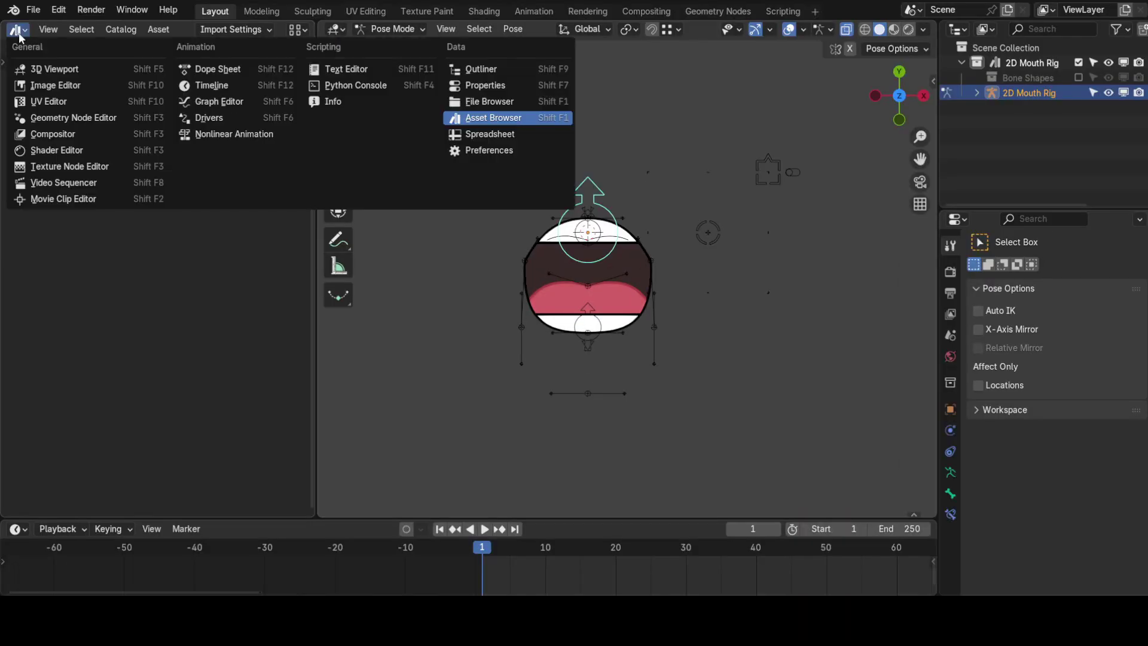
Switch the Asset Browser area to the Video Sequencer and add the audio.wav sound strip
click(43, 185)
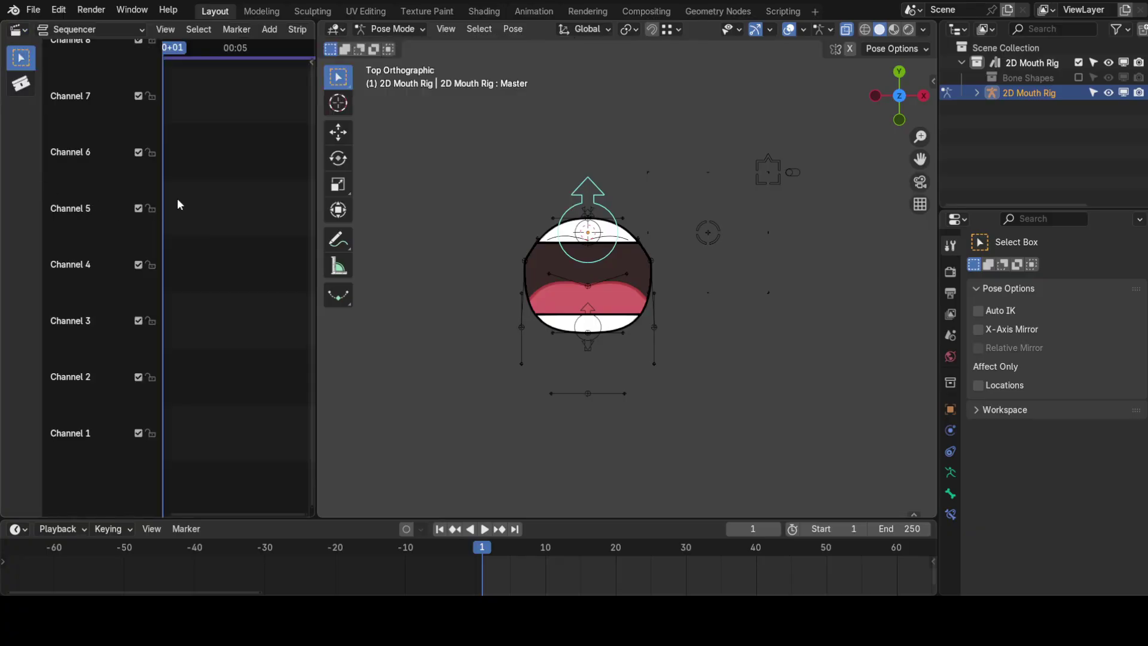
click(269, 29)
click(294, 112)
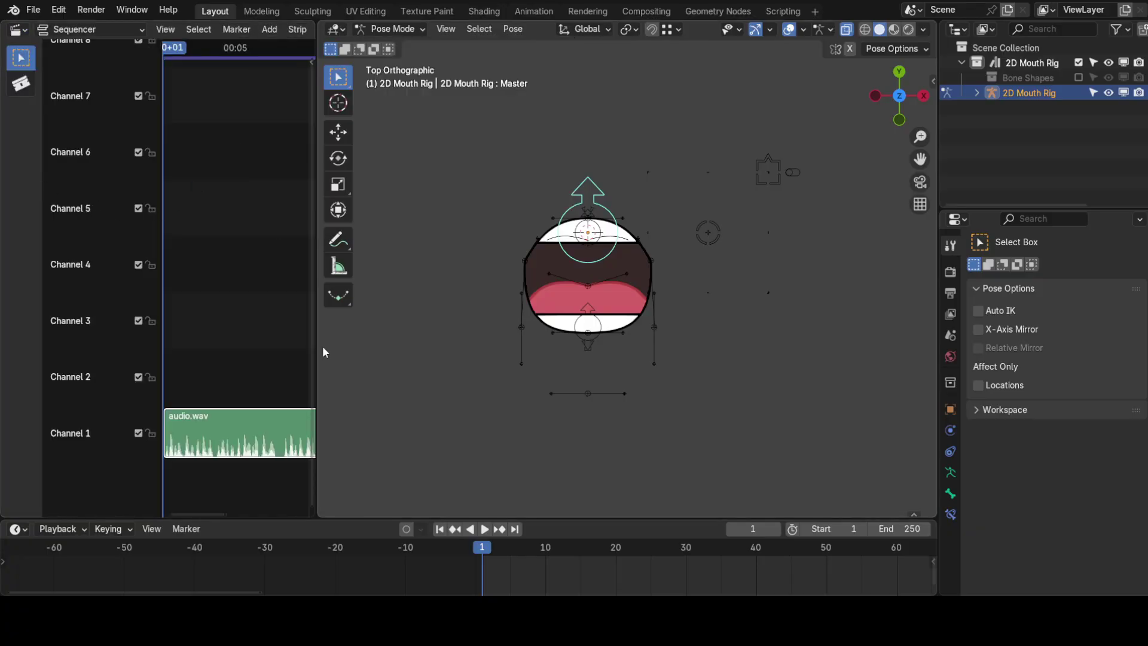
Enable audio scrubbing in the timeline's playback settings
click(52, 533)
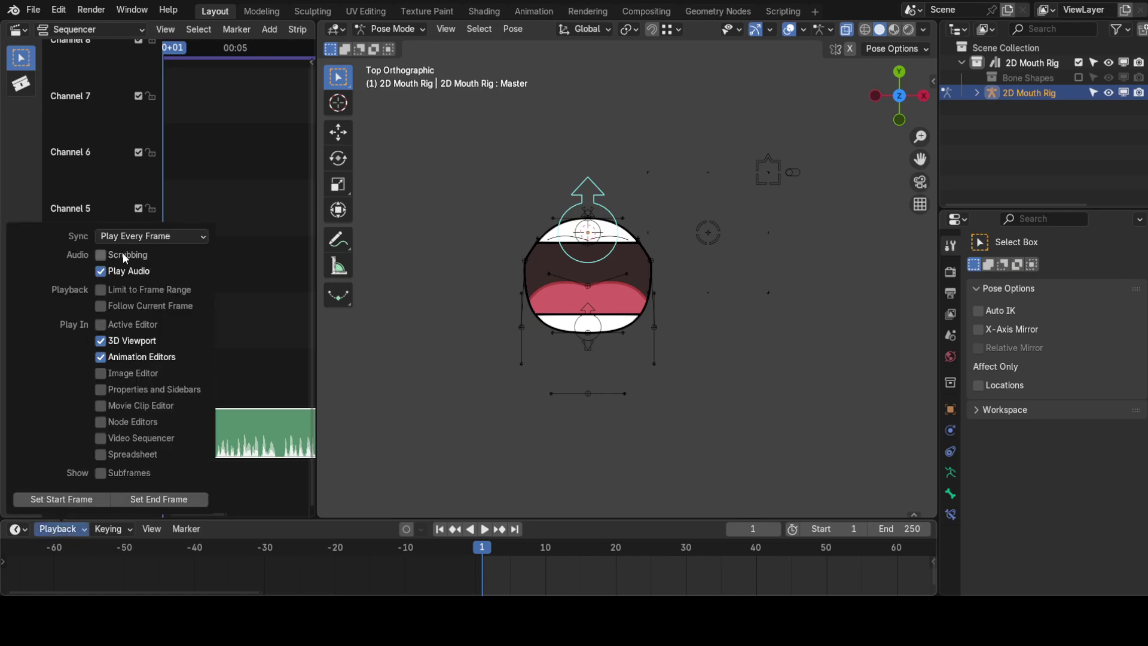
click(100, 255)
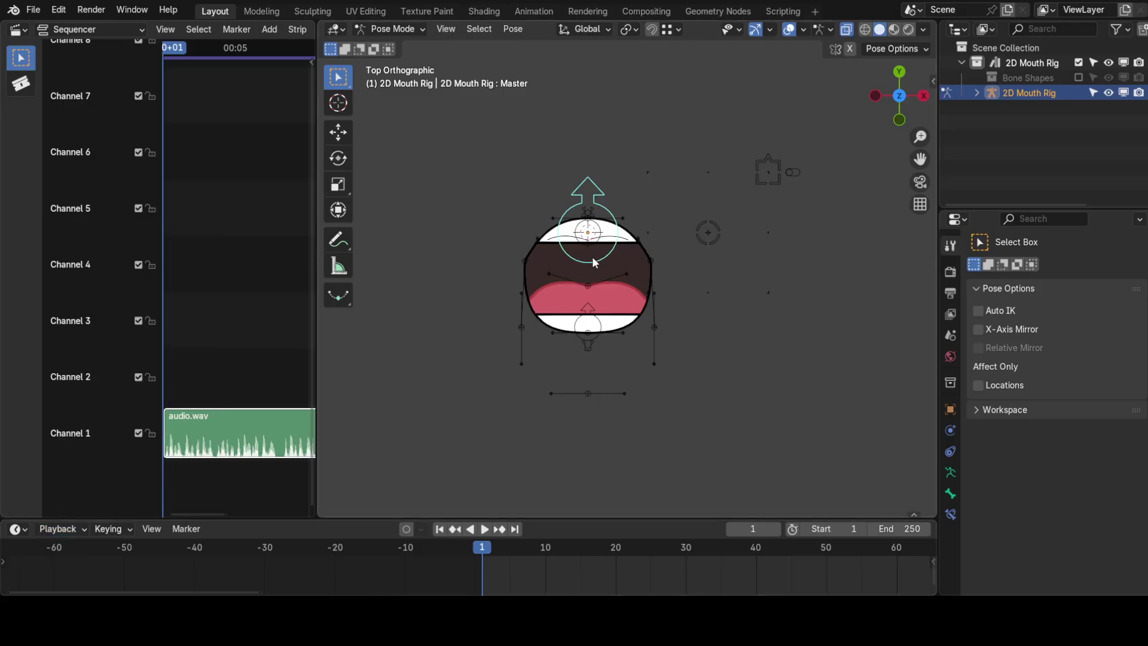
Select the square mouth control, add the lower tongue controls, extend the selection to every rig control and keyframe the pose at frame 1
click(775, 180)
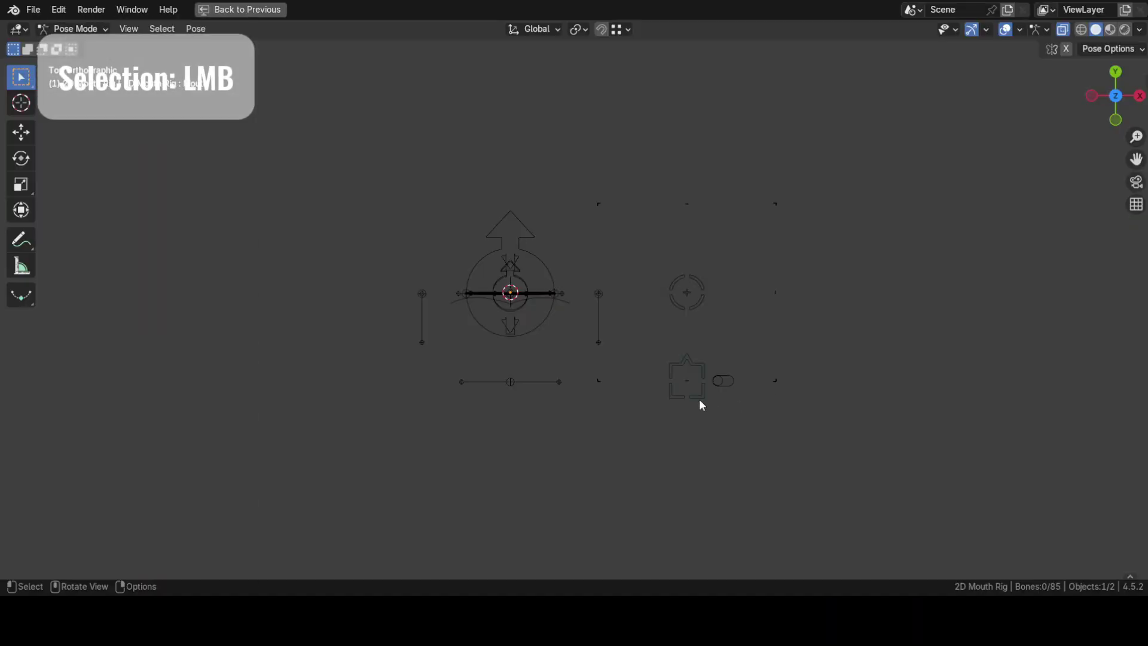
click(702, 405)
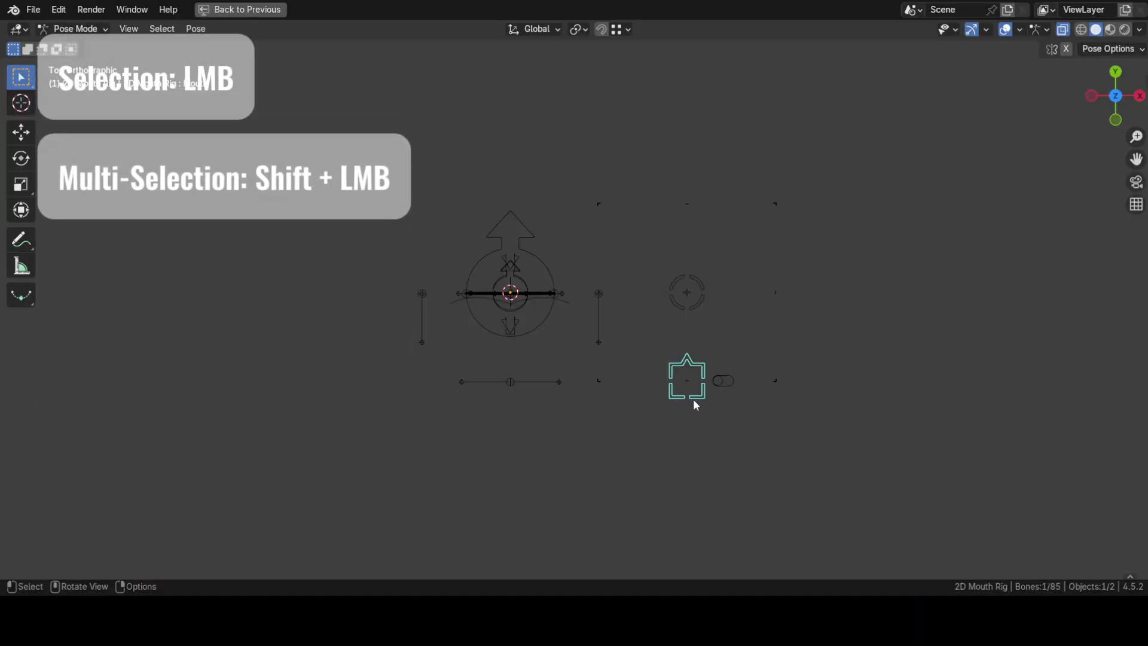
shift+click(510, 386)
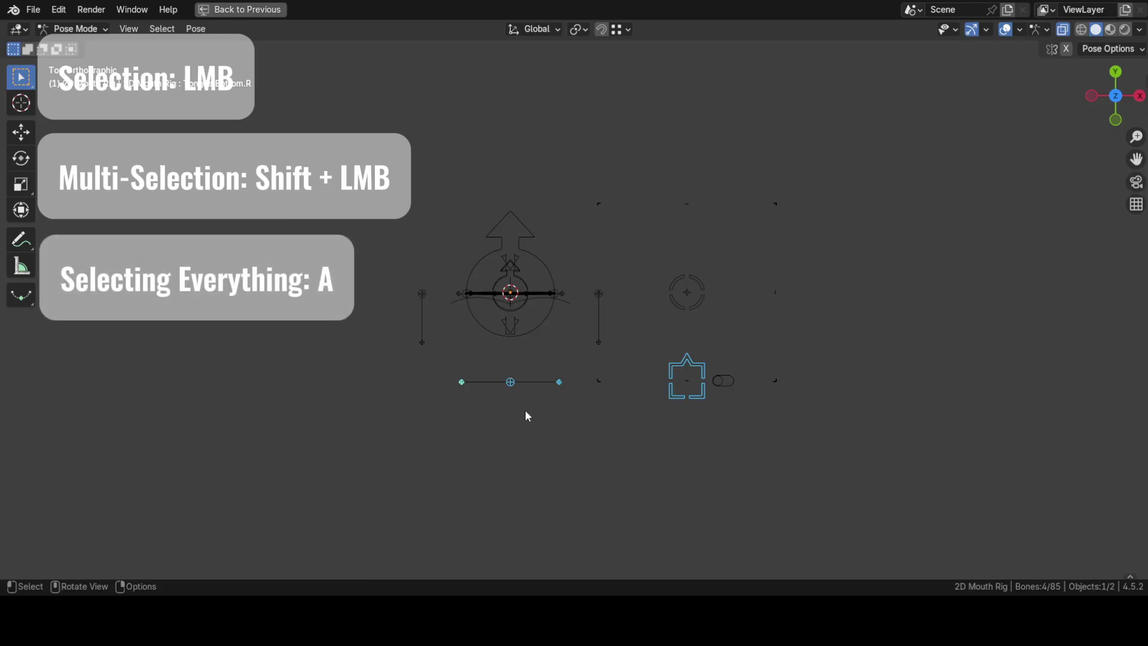
key(a)
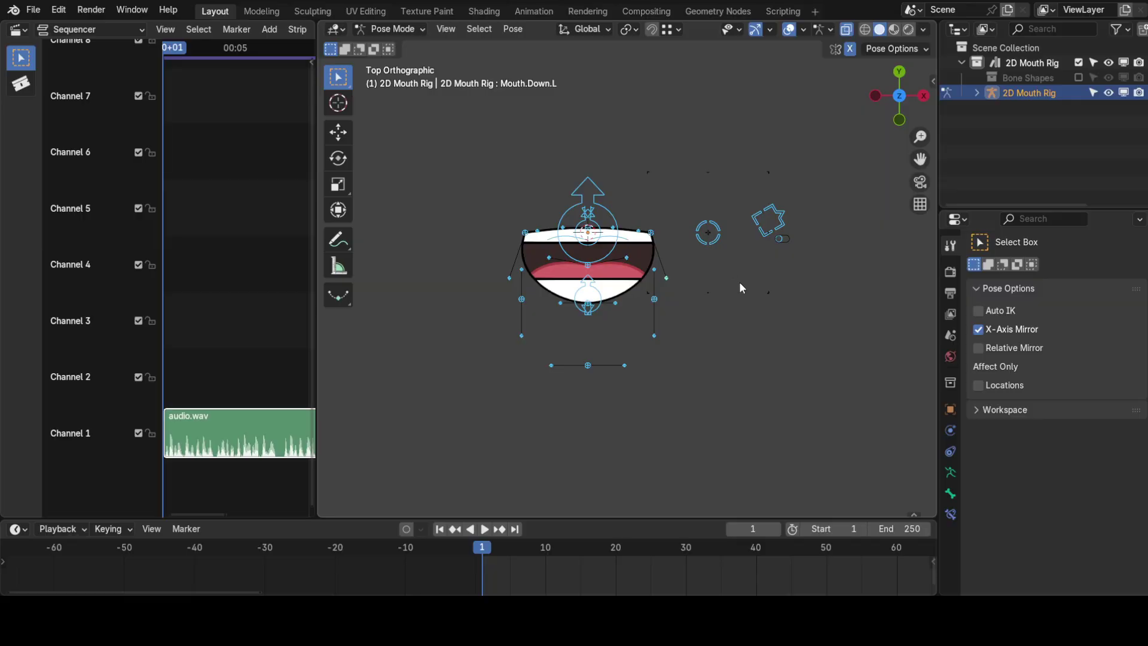
key(i)
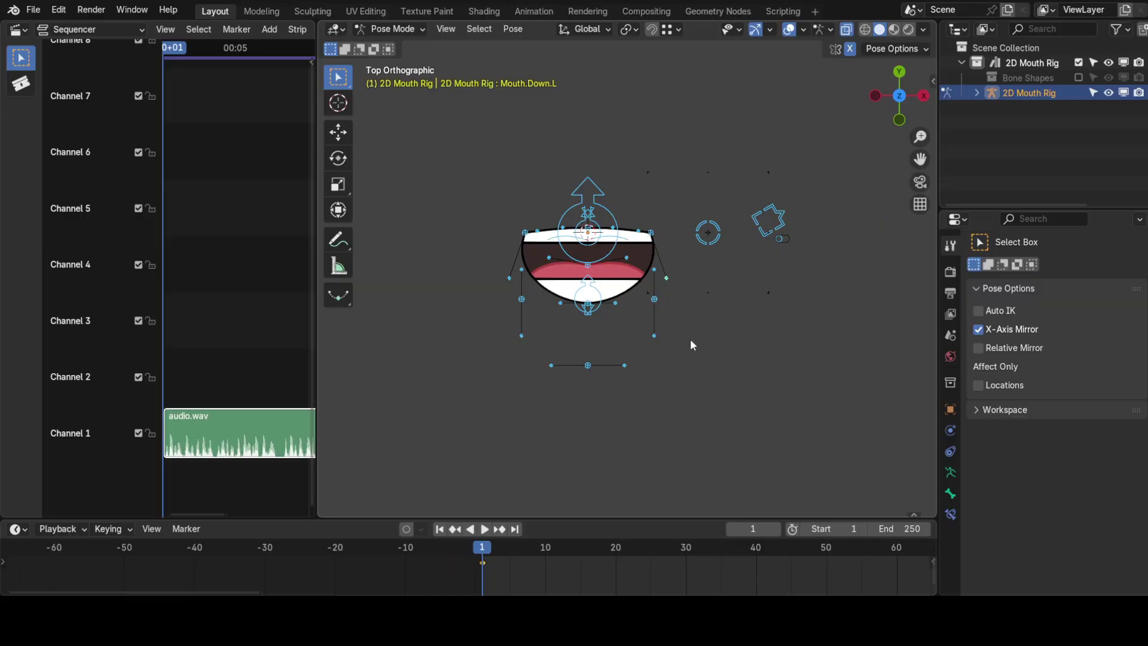
Delete the keyframe at frame 15 and play the animation back from frame 10
drag(482, 551, 580, 559)
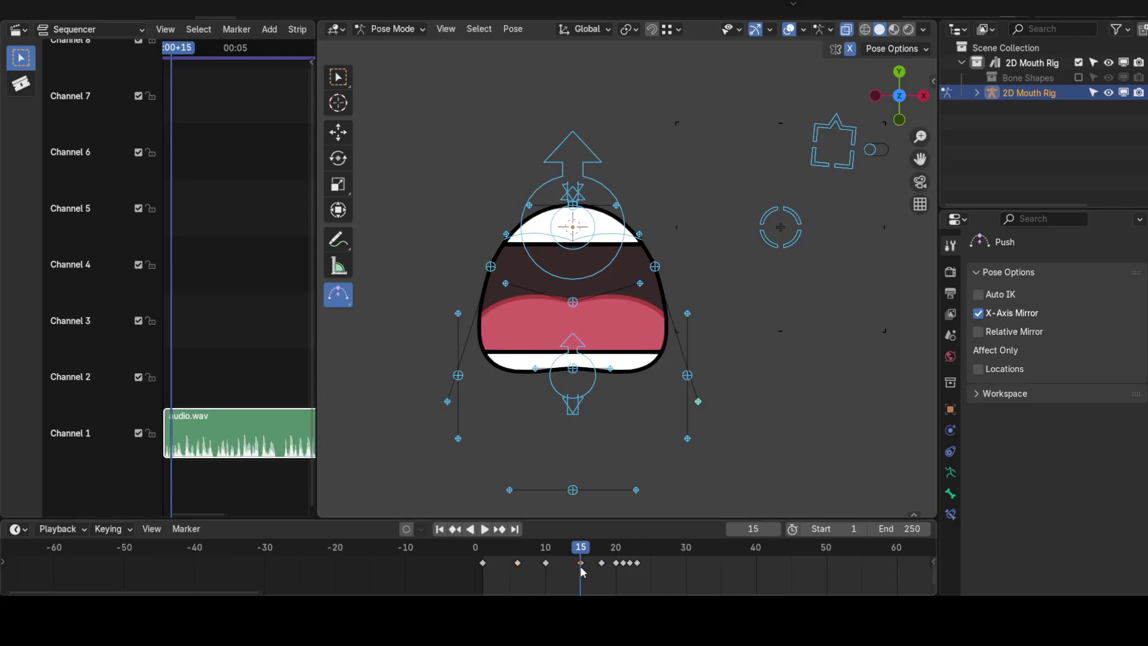
key(x)
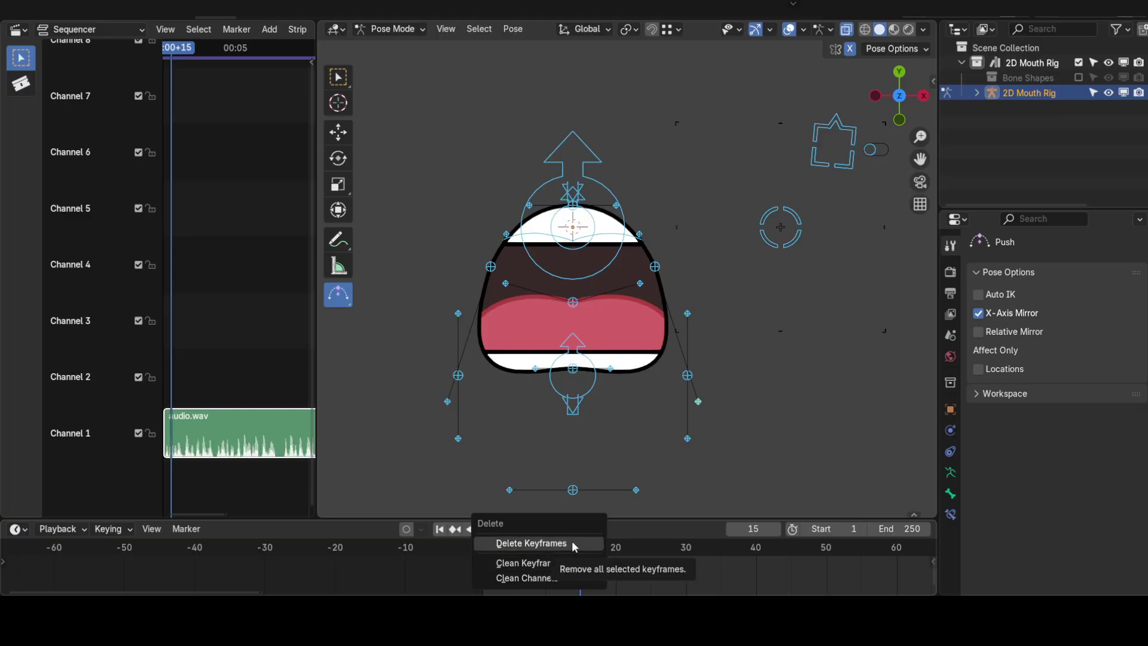
click(566, 543)
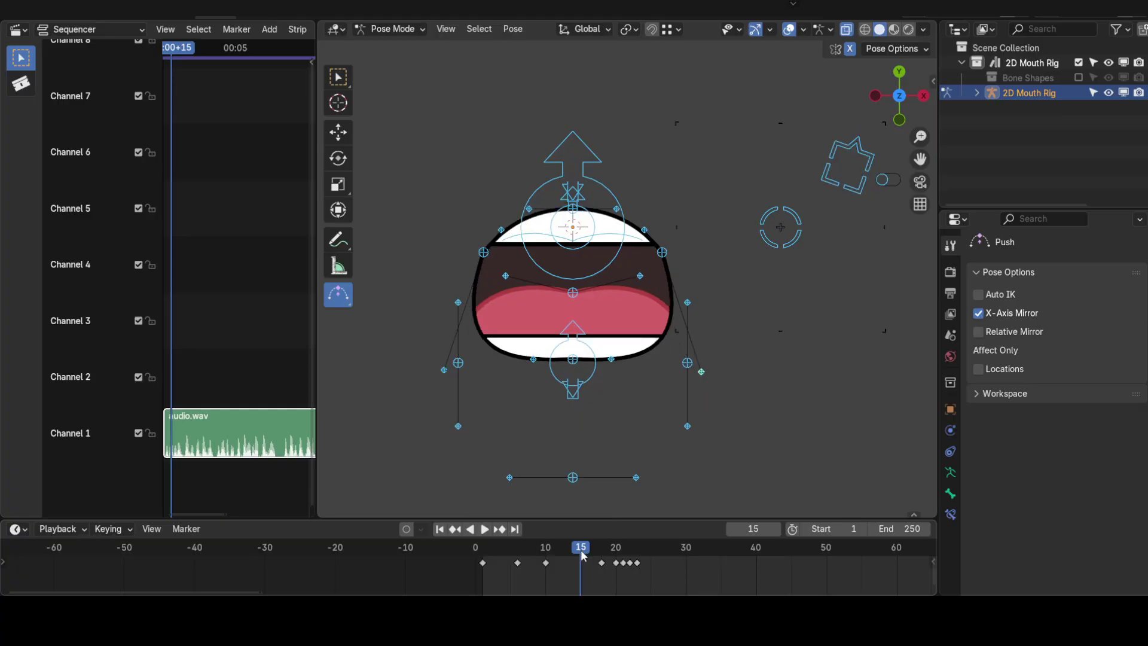
click(545, 547)
key(space)
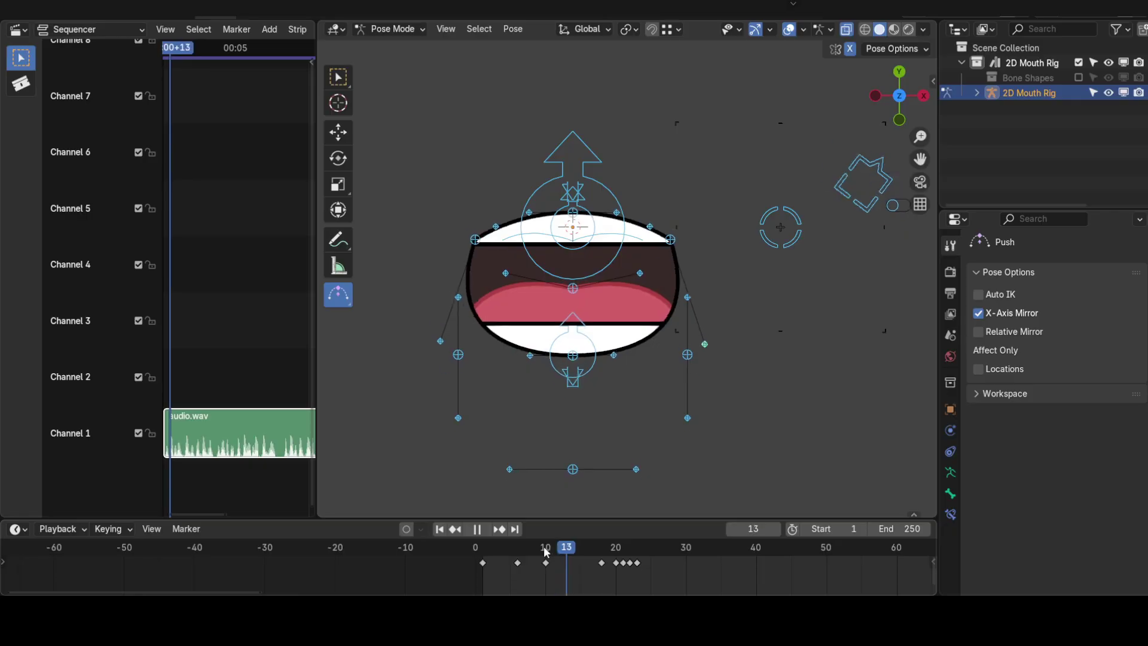
Maximize the 3D viewport, enable X-axis mirroring and move the lower lip's right-hand handle along the X axis
key(ctrl+space)
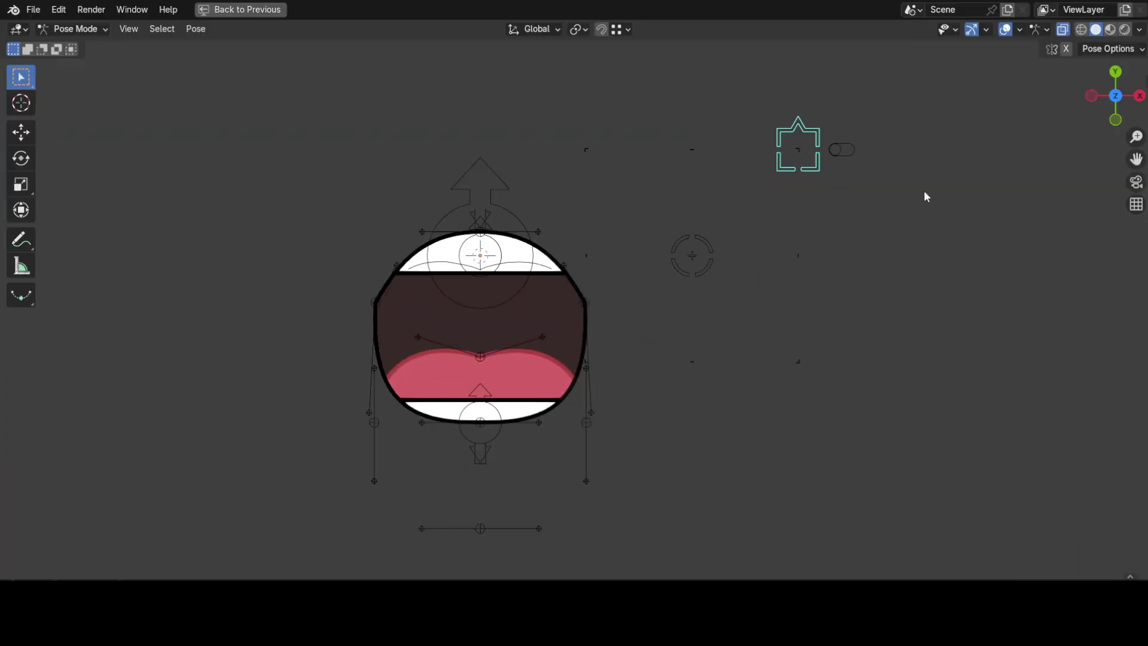
click(1066, 48)
click(536, 425)
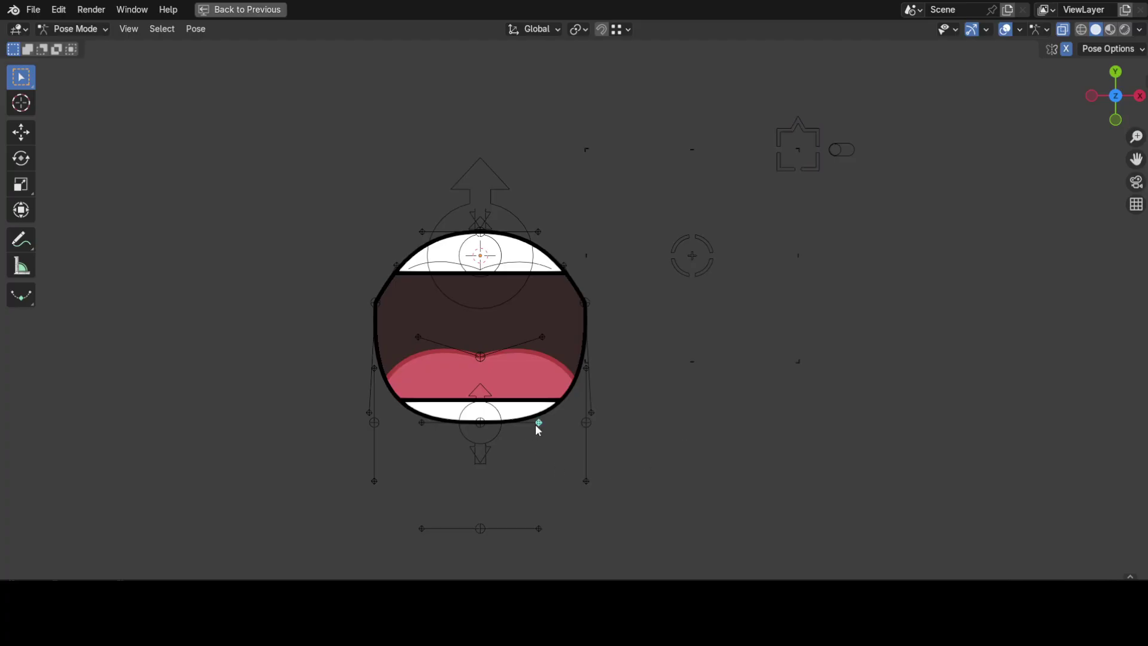
key(g)
key(x)
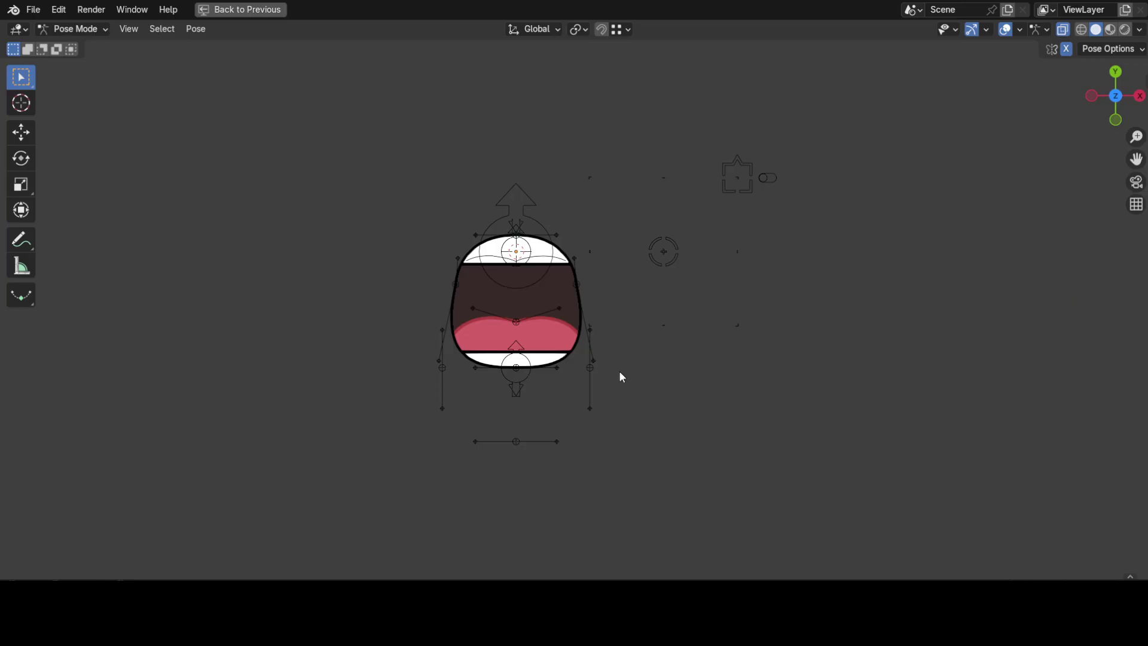
Choose the Breakdowner tool, select all rig controls and create a breakdown pose on the current frame
click(27, 297)
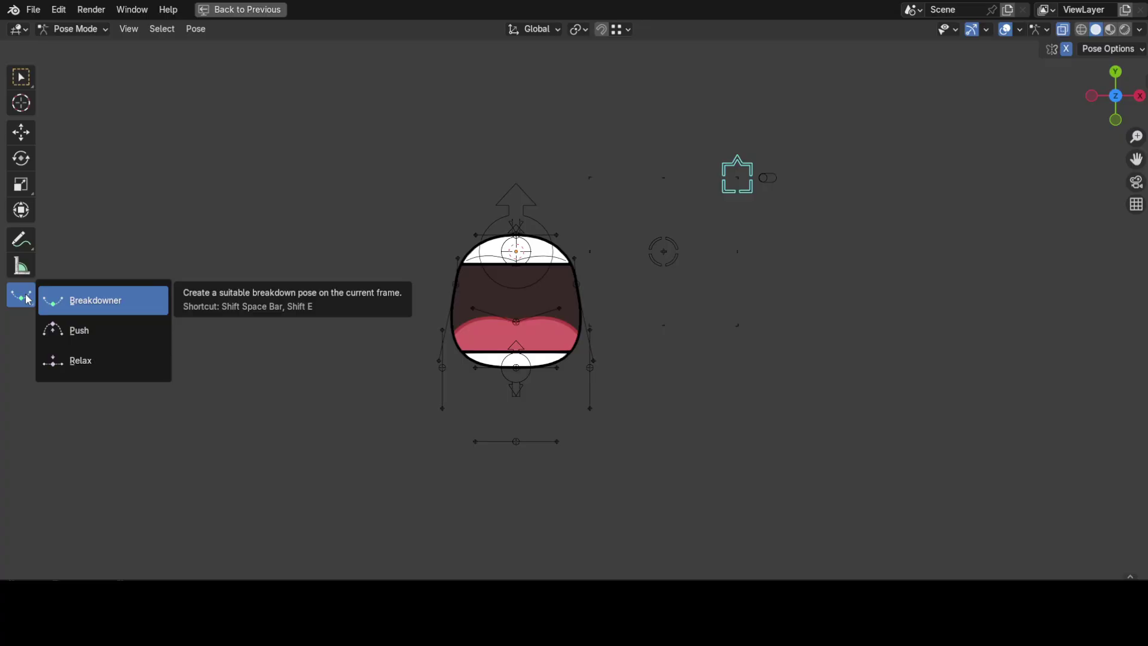
click(128, 312)
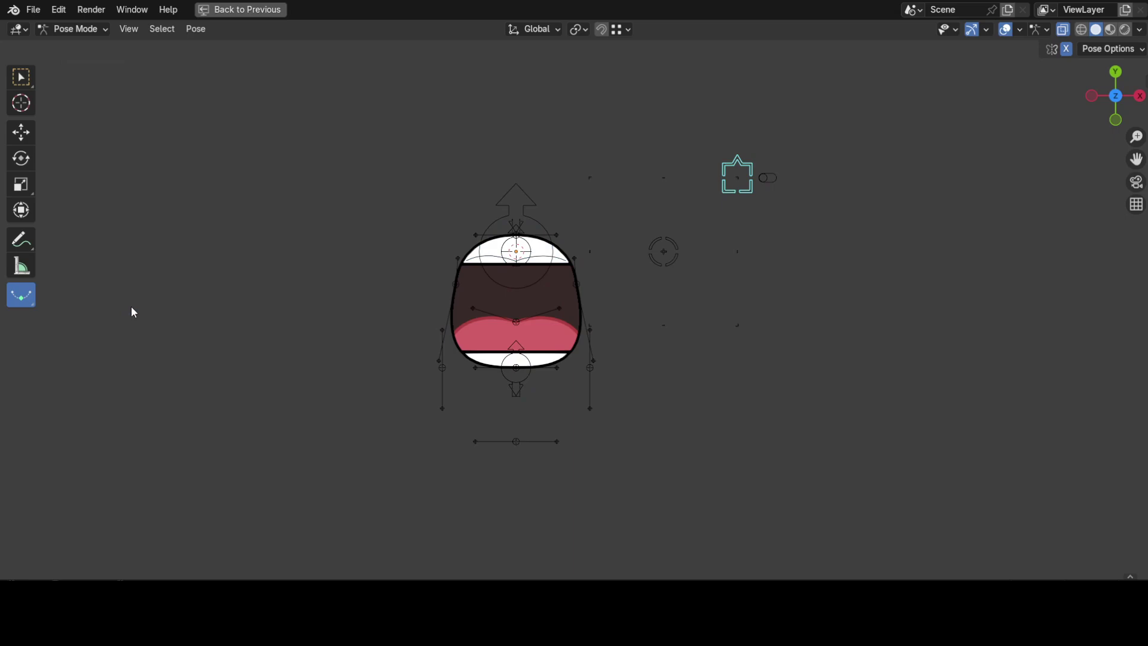
key(a)
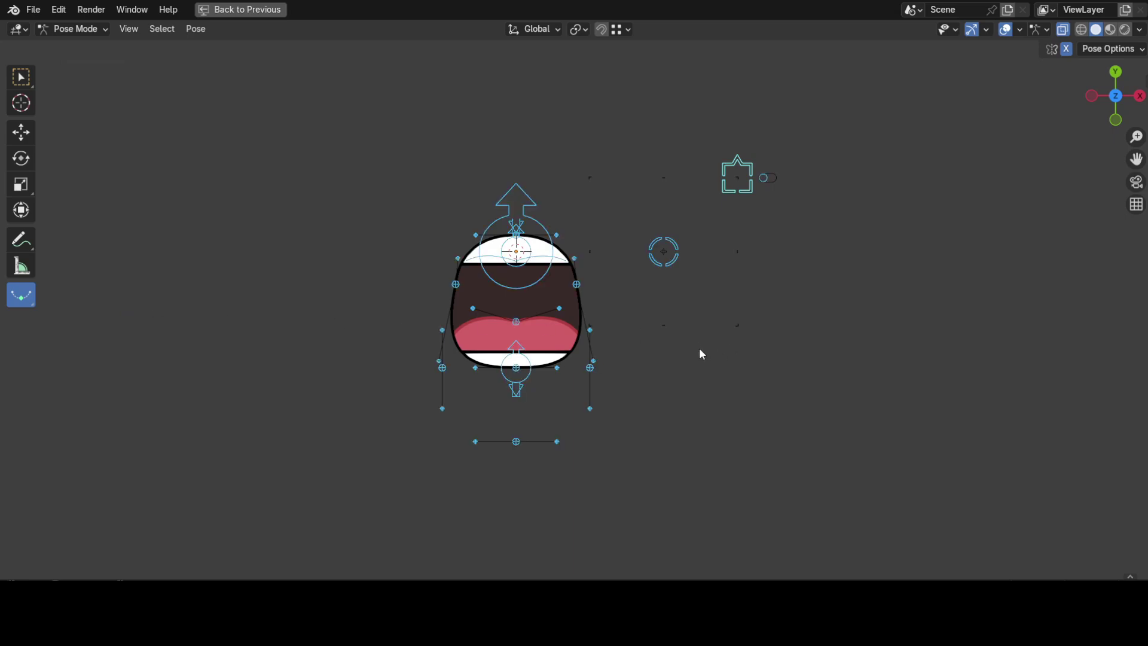
drag(702, 354, 674, 317)
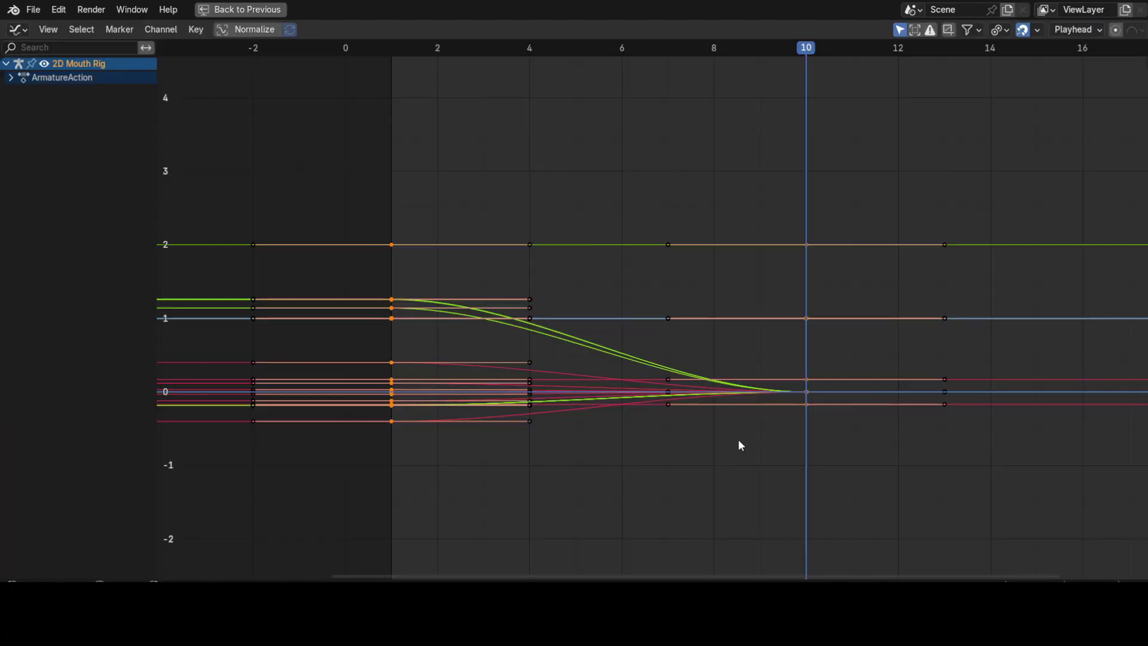
Scale the selected keyframe handles by about 2.7 along X to sharpen the easing between frames 1 and 10
key(s)
key(x)
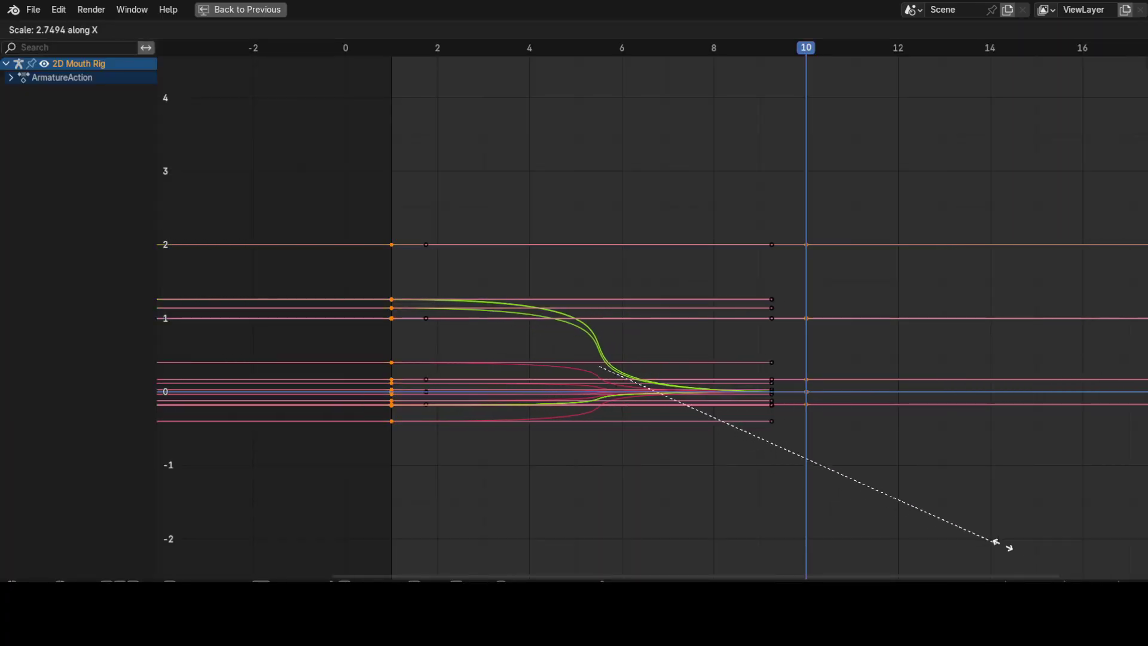
mouse_move(1090, 558)
click(1013, 512)
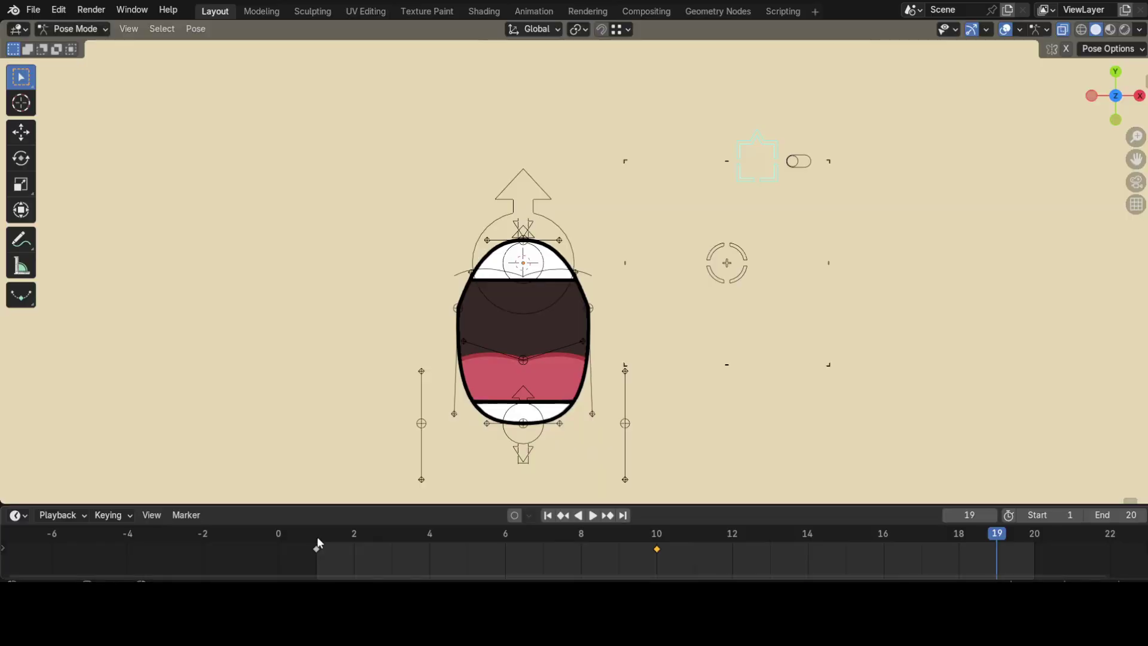
Go to frame 1 and set the interpolation mode of its keyframe to Linear
click(317, 536)
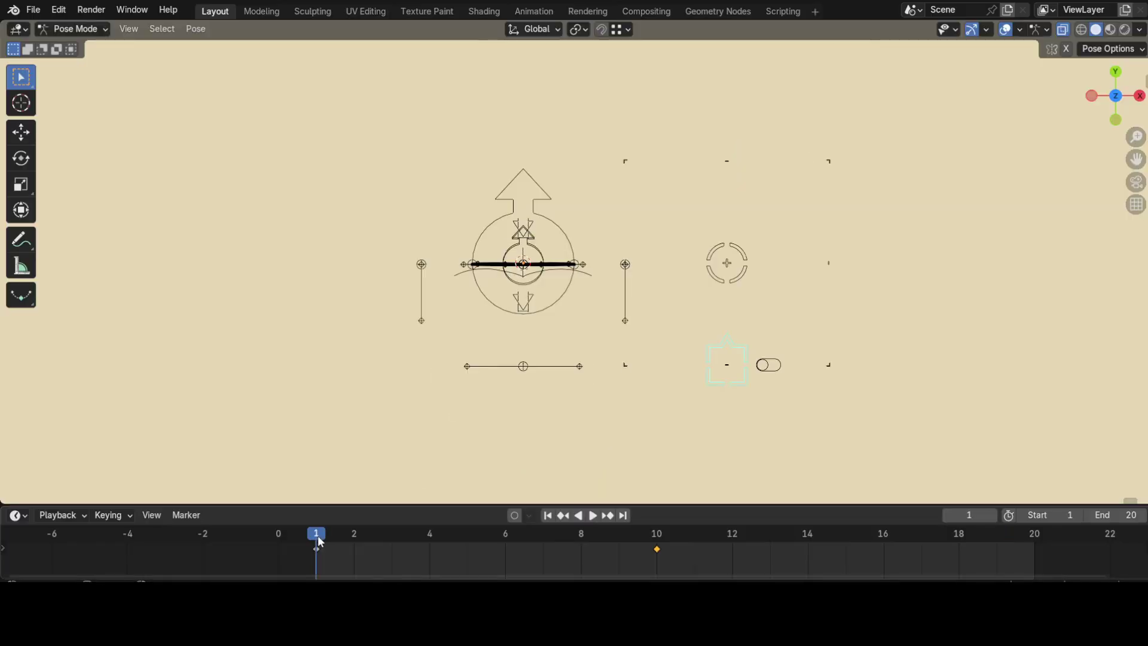
right_click(317, 548)
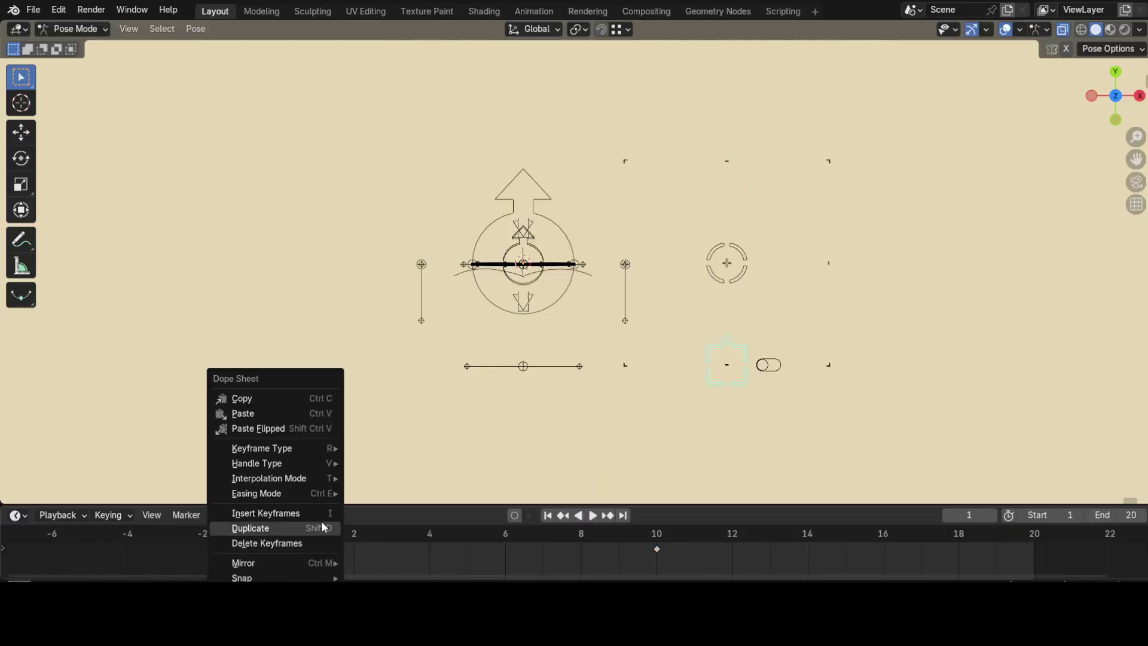
mouse_move(313, 478)
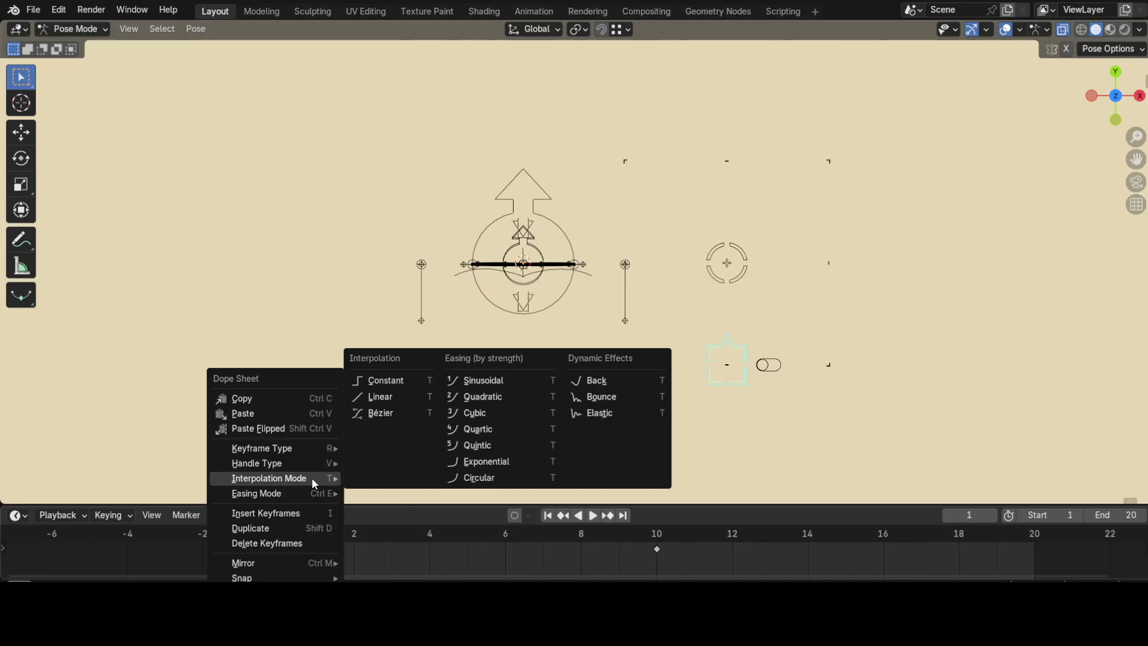
key(l)
Set the frame 1 keyframe's easing mode to Ease In and Out and play the animation
right_click(311, 477)
mouse_move(316, 493)
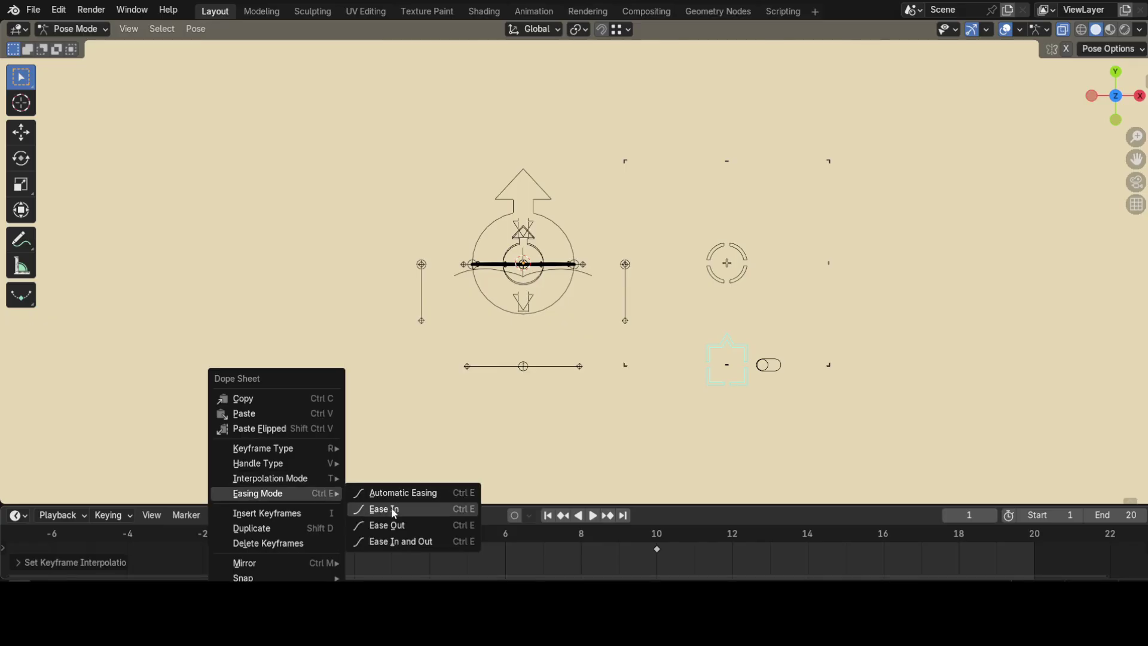
click(407, 540)
click(591, 515)
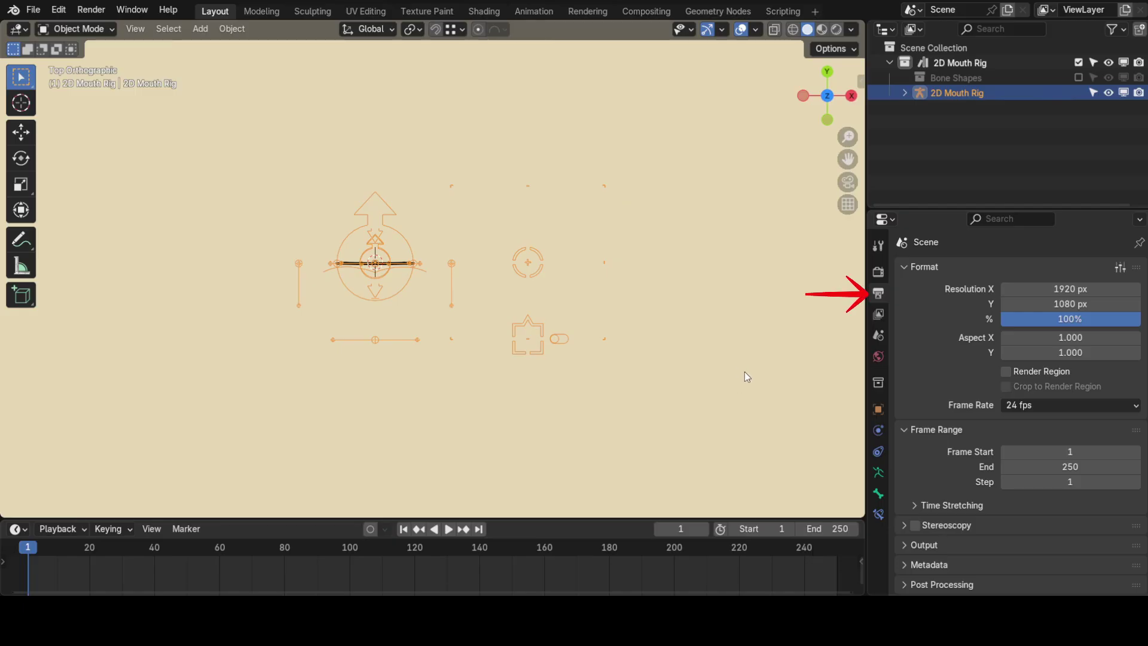
Try a custom frame rate of 23 fps, undo it, and try adjusting the frame range's end frame
click(1065, 406)
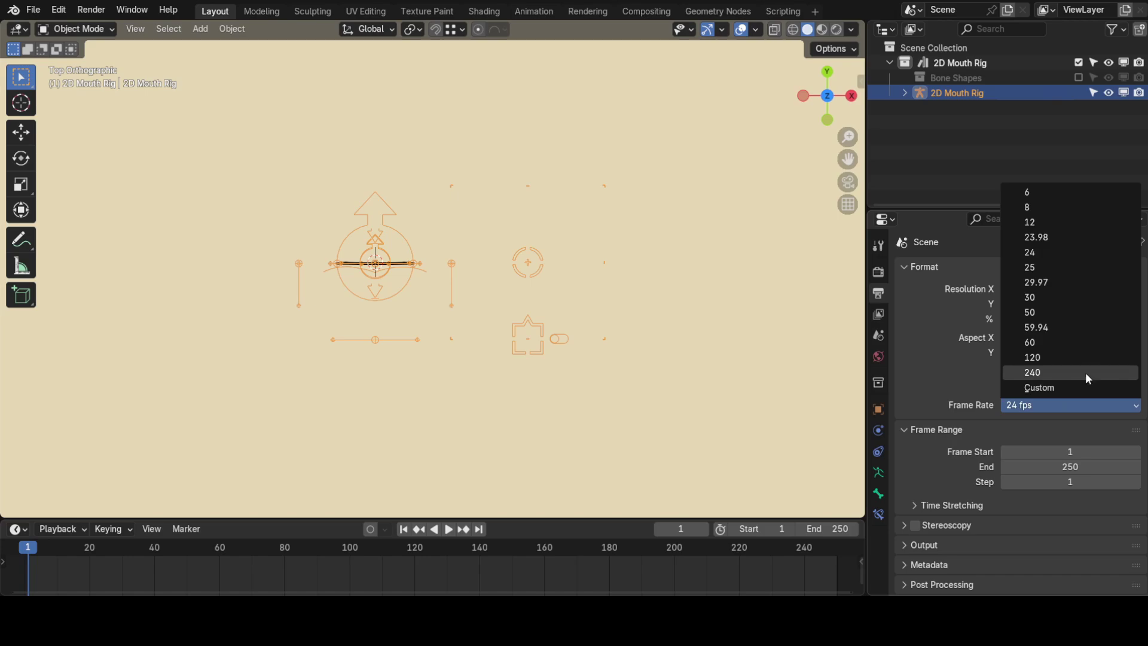
click(1074, 390)
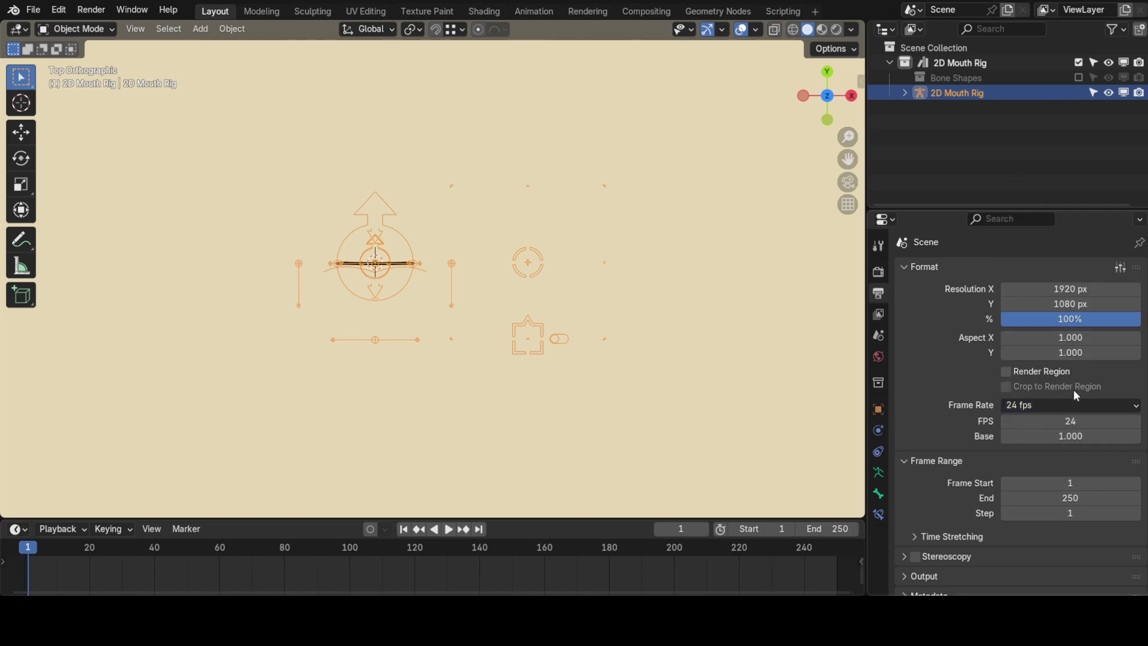
click(1076, 421)
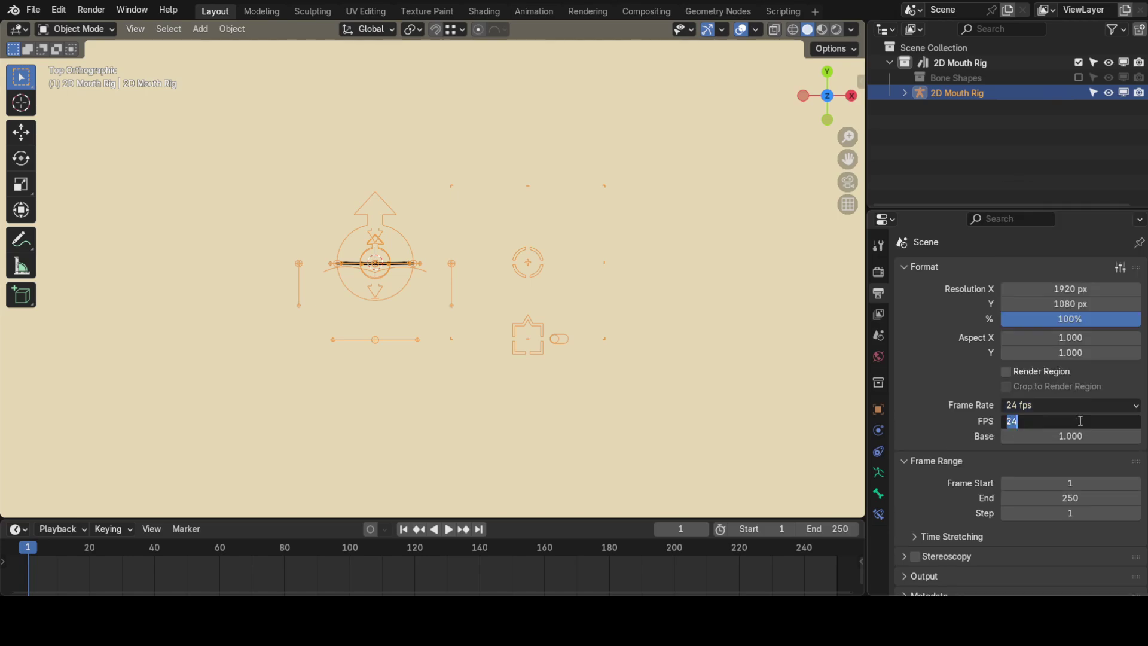
text(23)
key(Return)
key(ctrl+z)
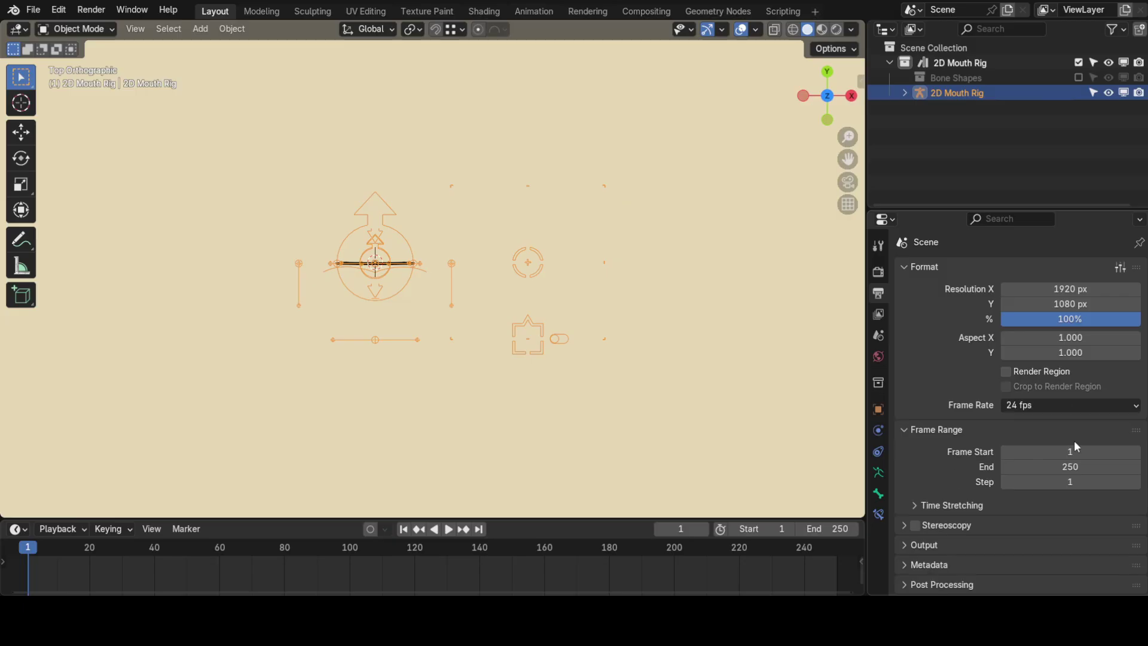
drag(1070, 467, 1040, 465)
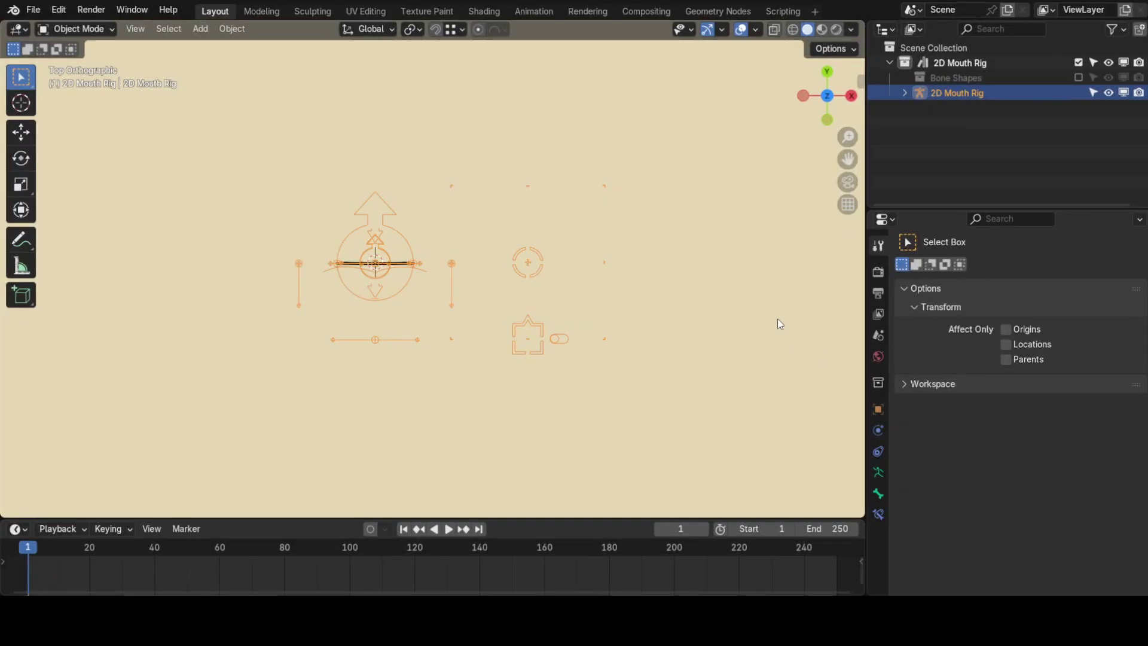
Set the render engine to Workbench and enable the transparent film background
click(878, 272)
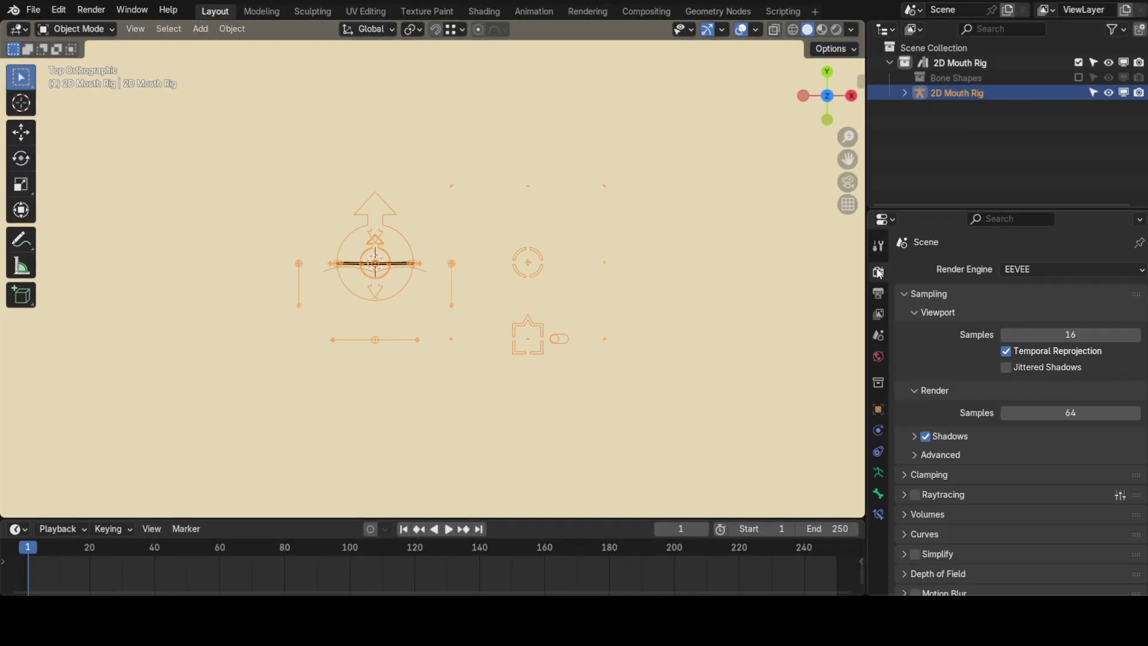
click(1069, 266)
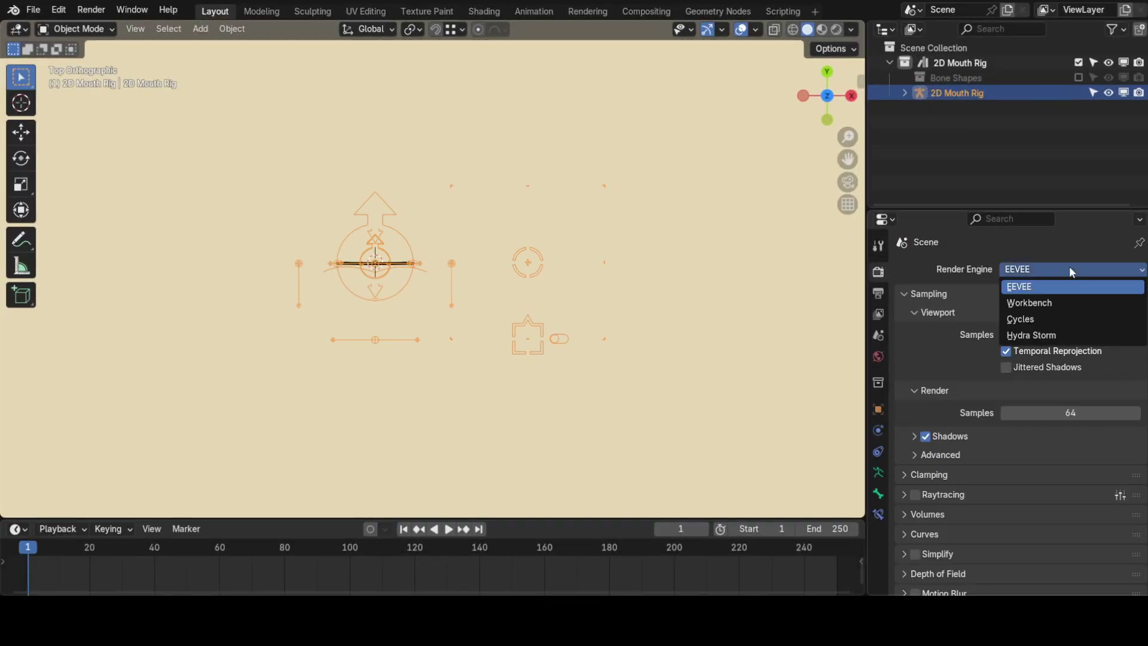
click(1074, 302)
scroll(1136, 287, down, 8)
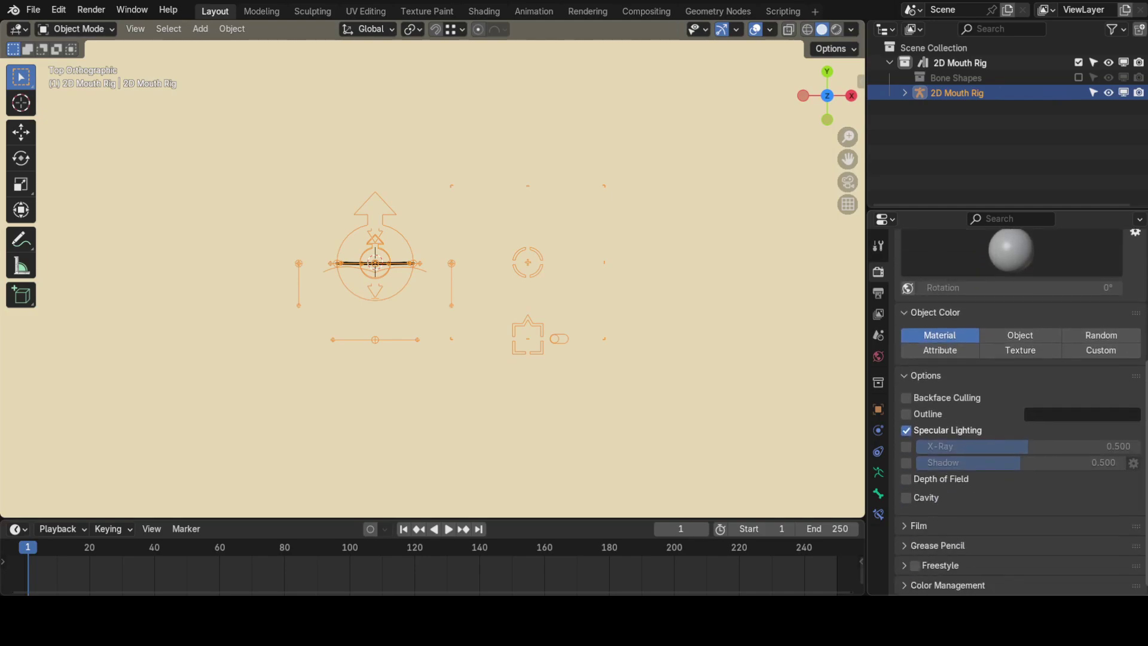
click(910, 527)
click(1007, 548)
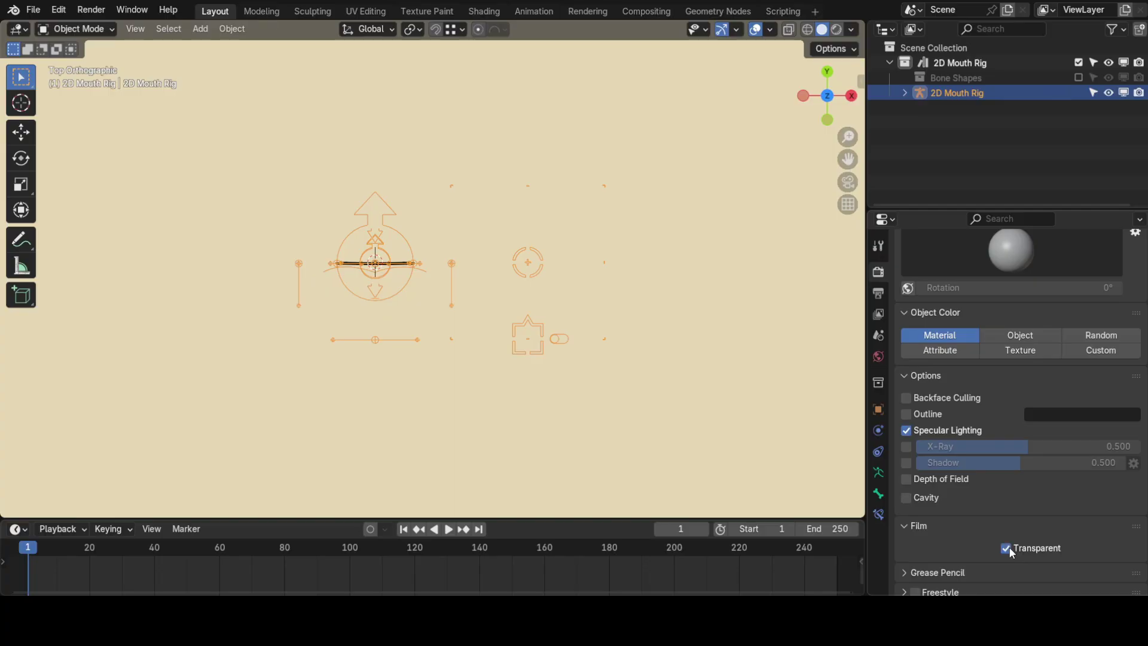
Set the color management view transform to Standard
scroll(1052, 550, down, 1)
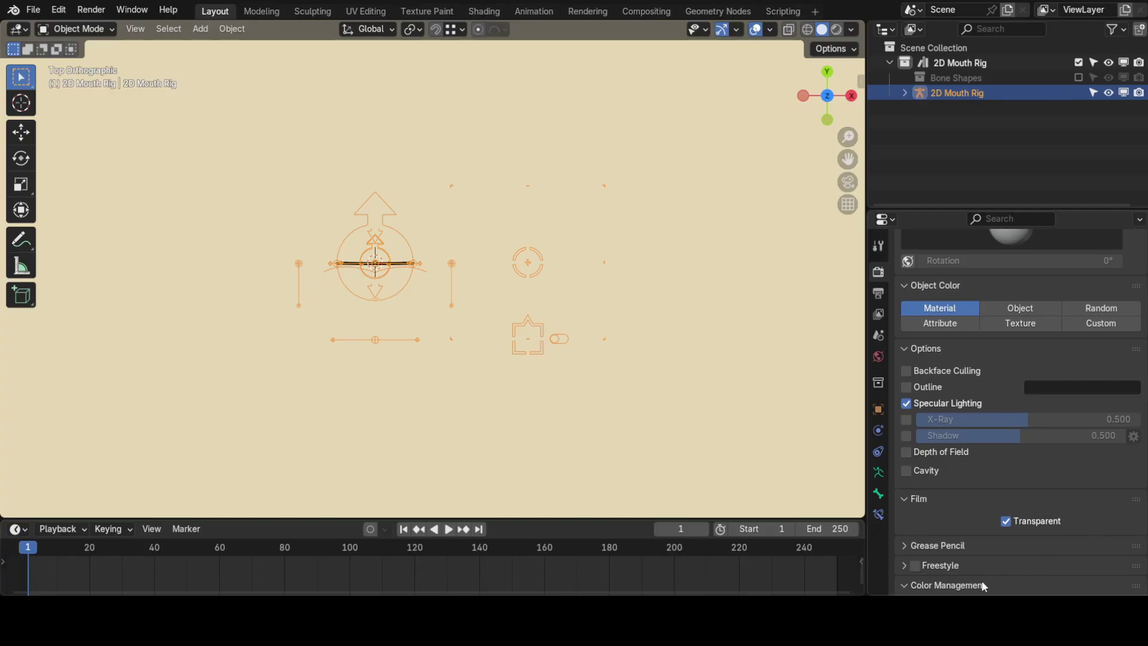
scroll(983, 585, down, 6)
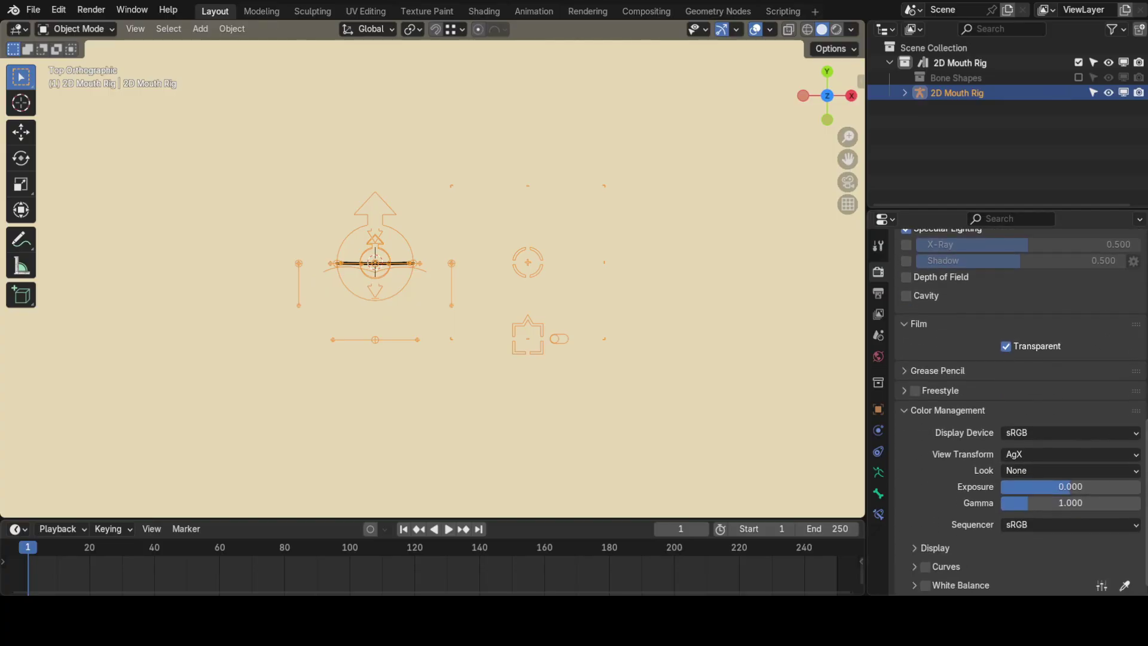
click(1053, 455)
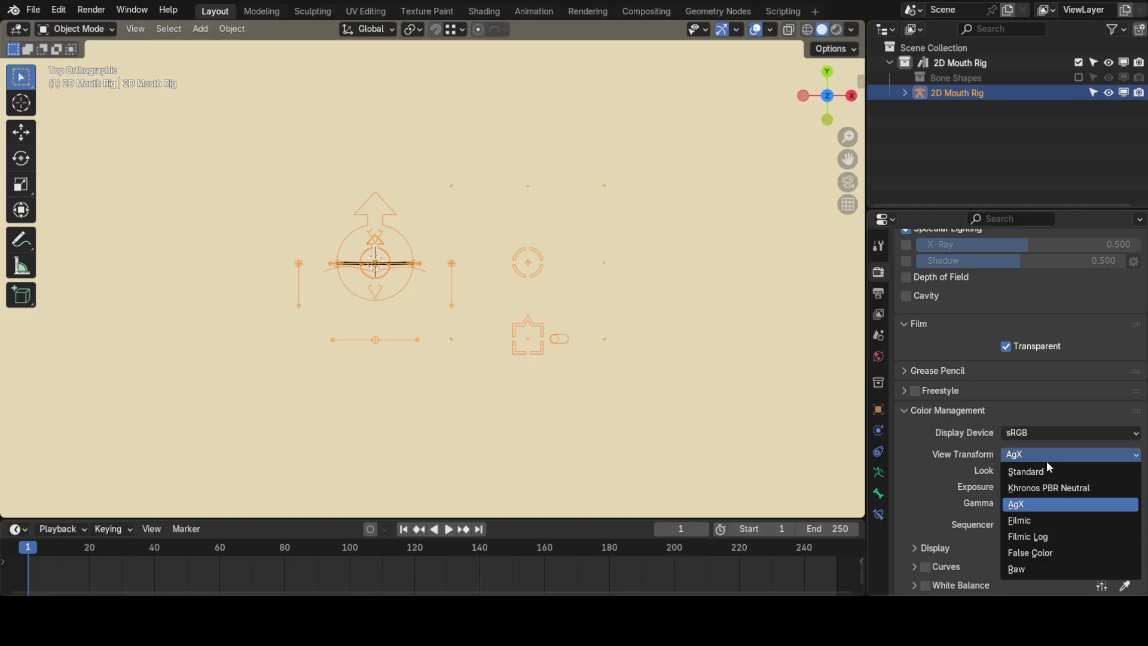
click(1041, 475)
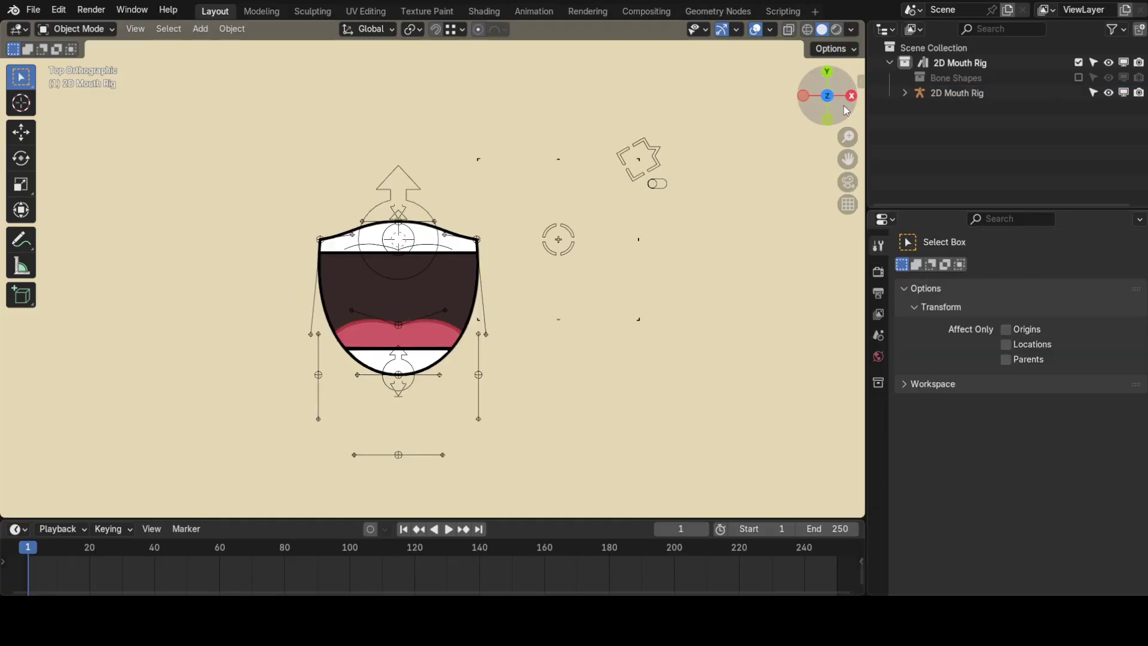
Add a camera to the scene and clear its rotation so it points straight down at the mouth
drag(828, 96, 828, 174)
drag(857, 137, 856, 150)
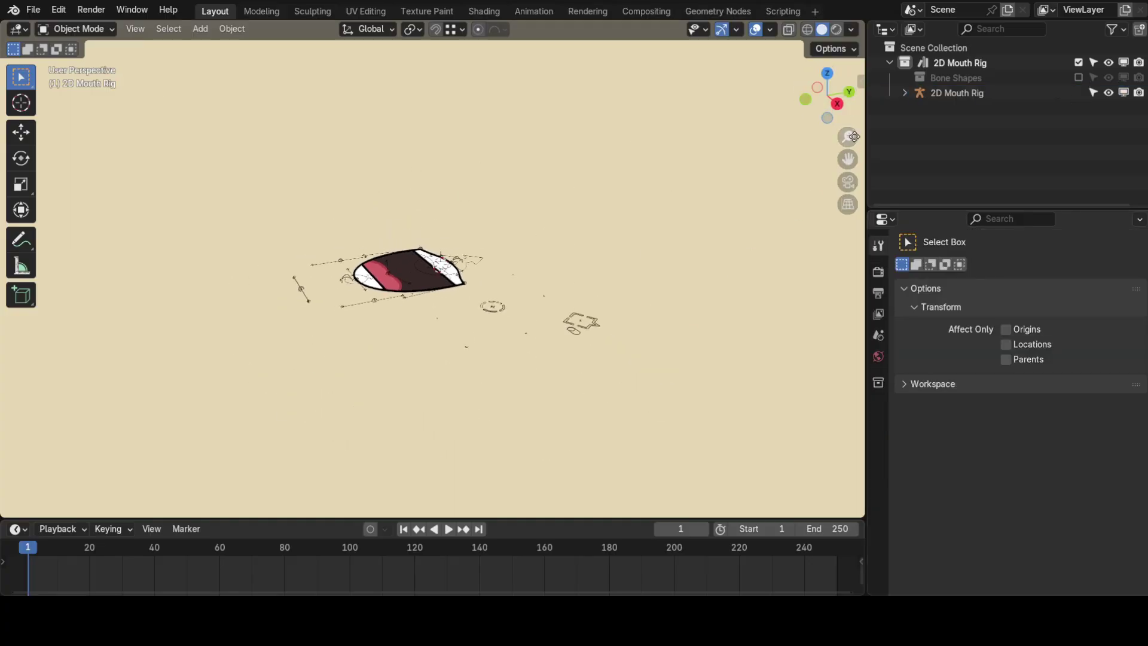
click(200, 29)
click(227, 275)
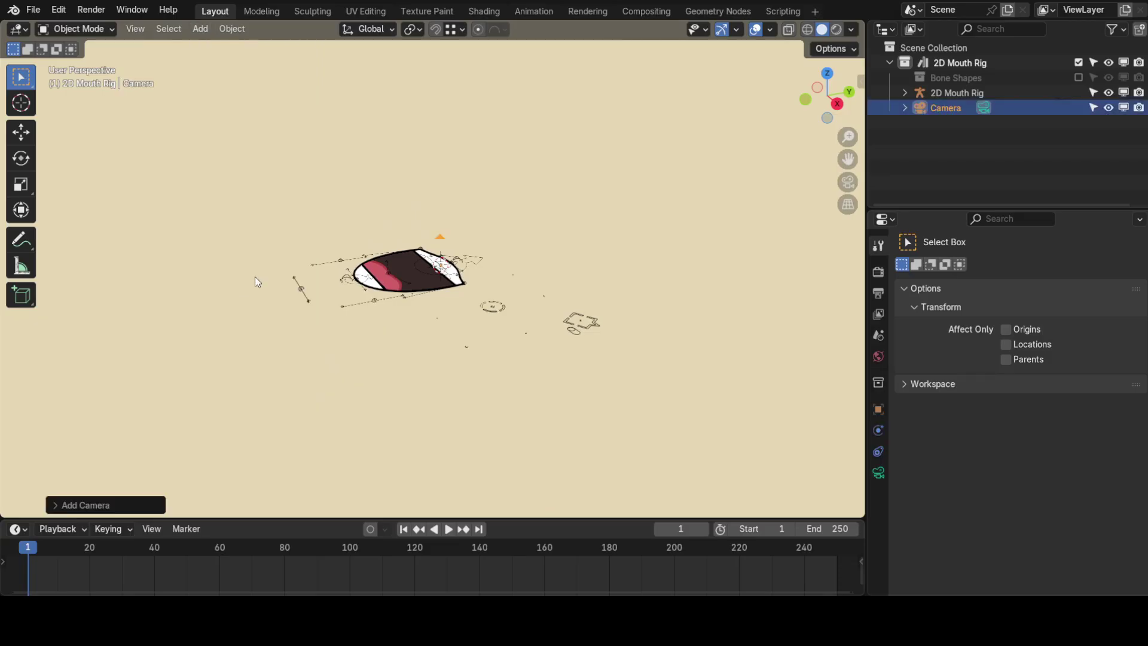
key(alt+r)
Raise the camera along Z above the mouth and, in camera view, raise it further until the whole mouth fits the frame
key(g)
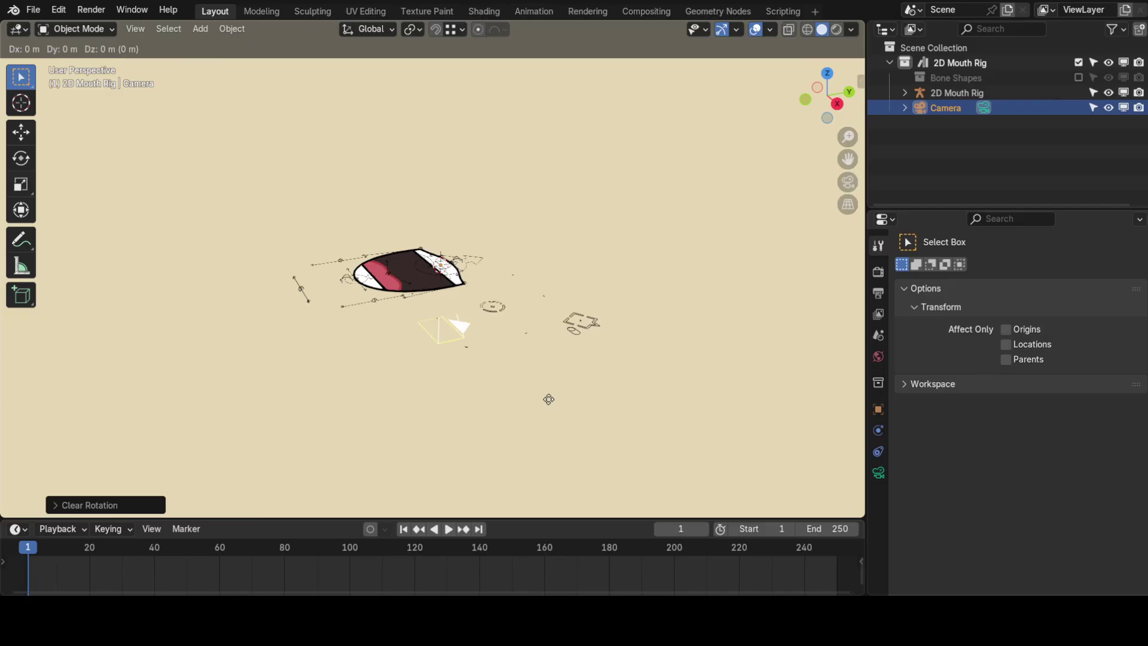
key(z)
click(525, 166)
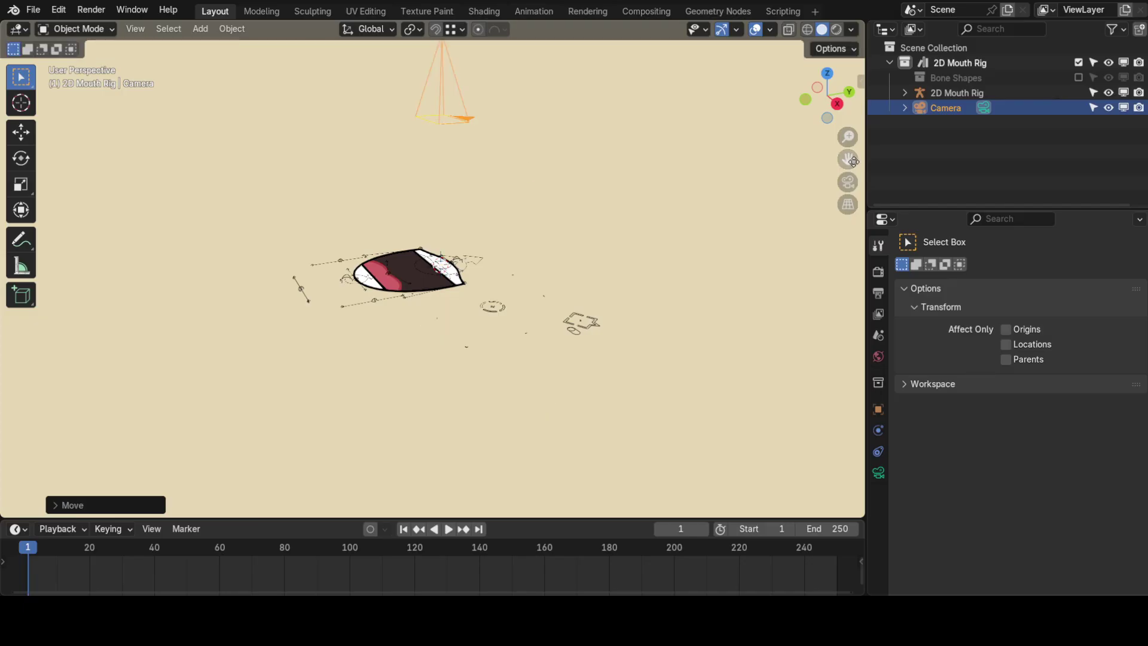
click(849, 181)
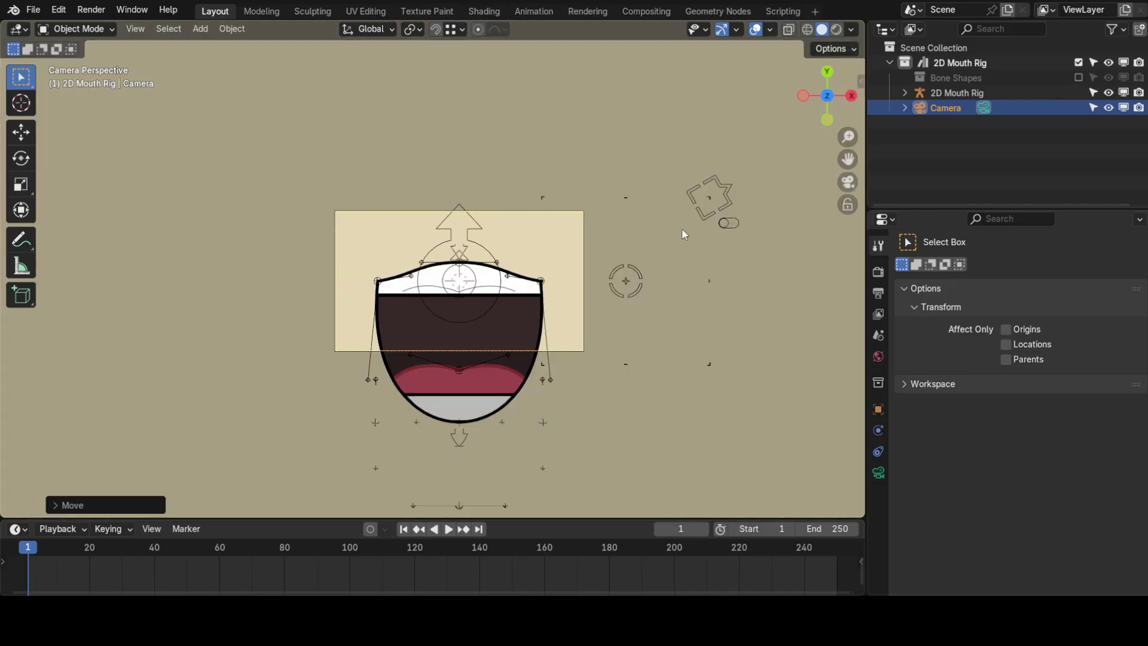
key(g)
key(z)
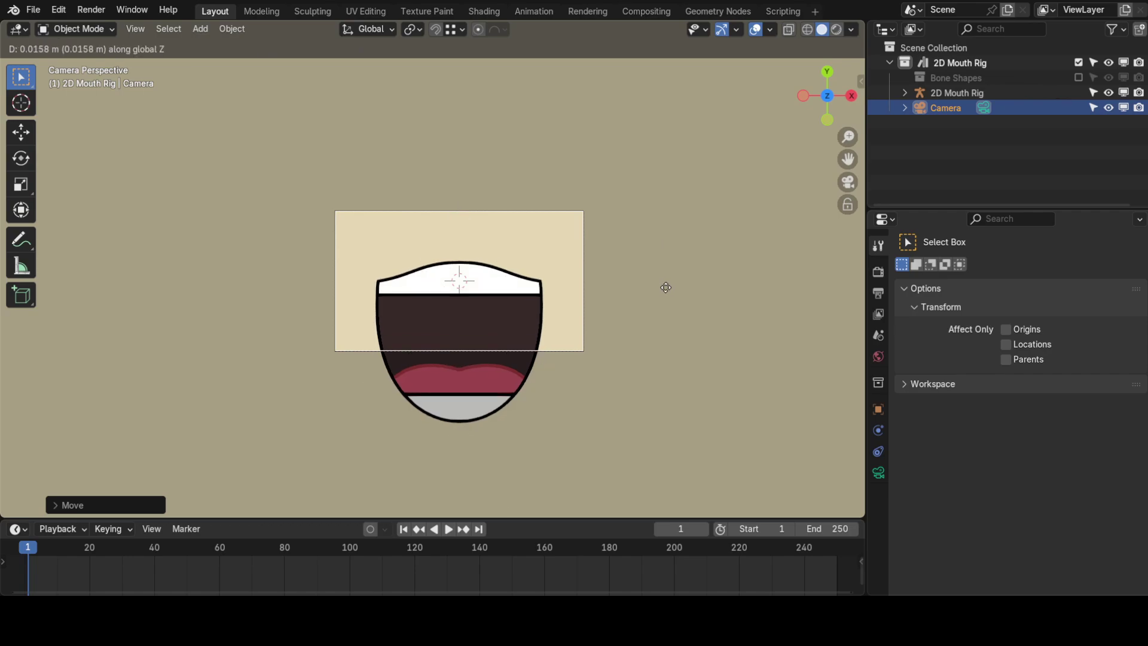
click(667, 358)
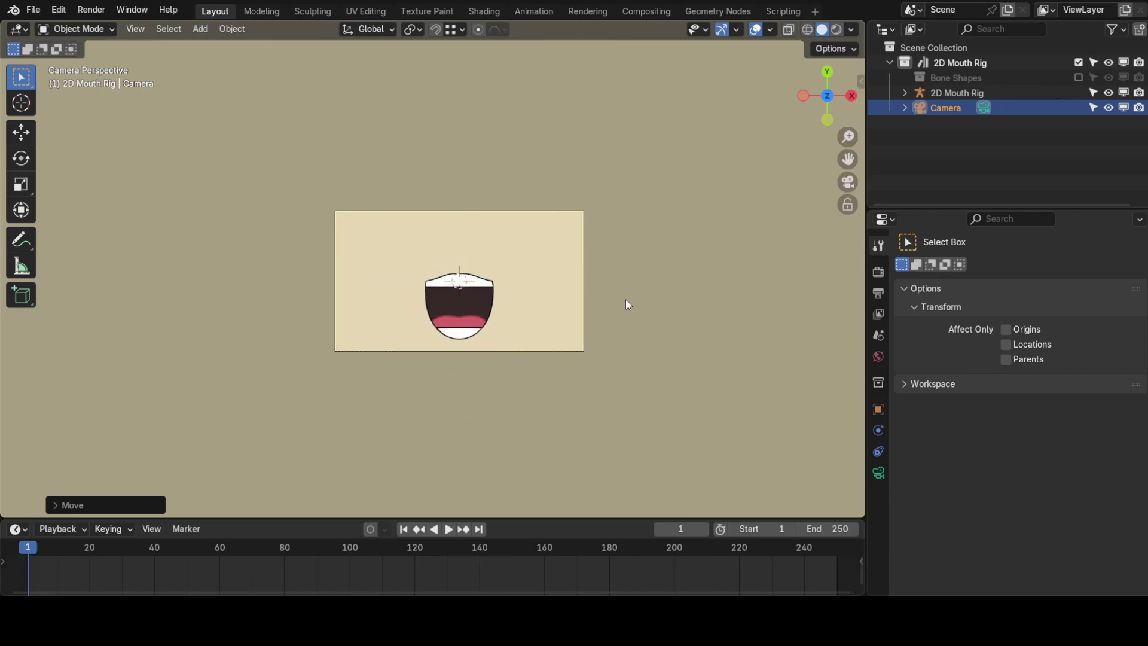
Move the camera along Y to center the mouth vertically and lower it along Z so the mouth nearly fills the frame
key(g)
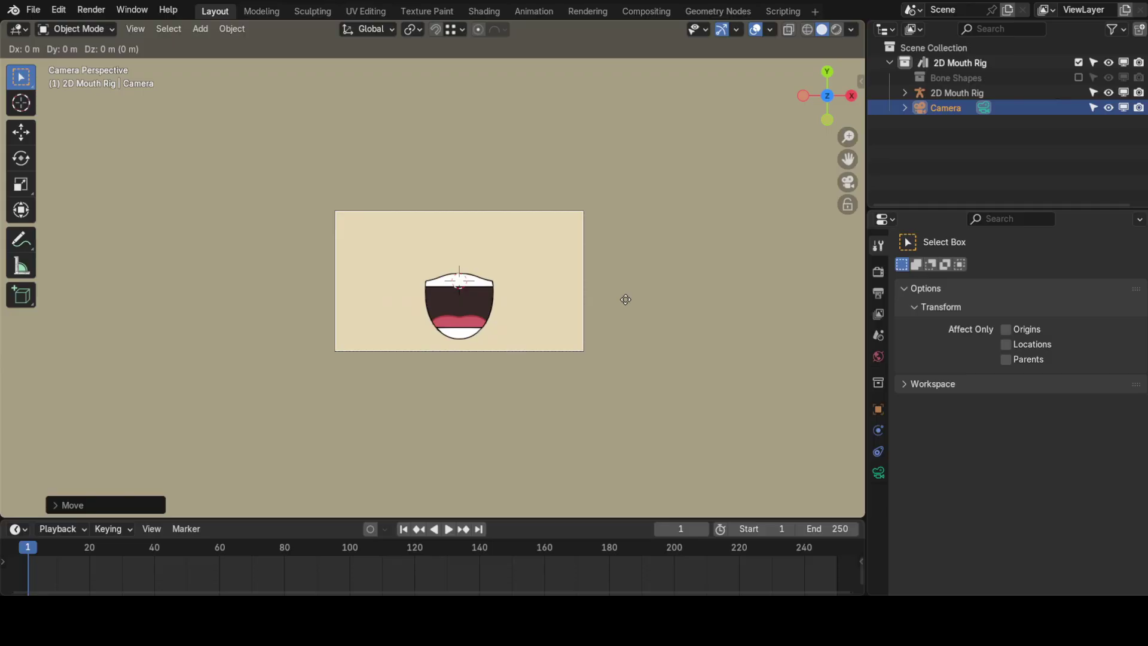
key(y)
click(631, 344)
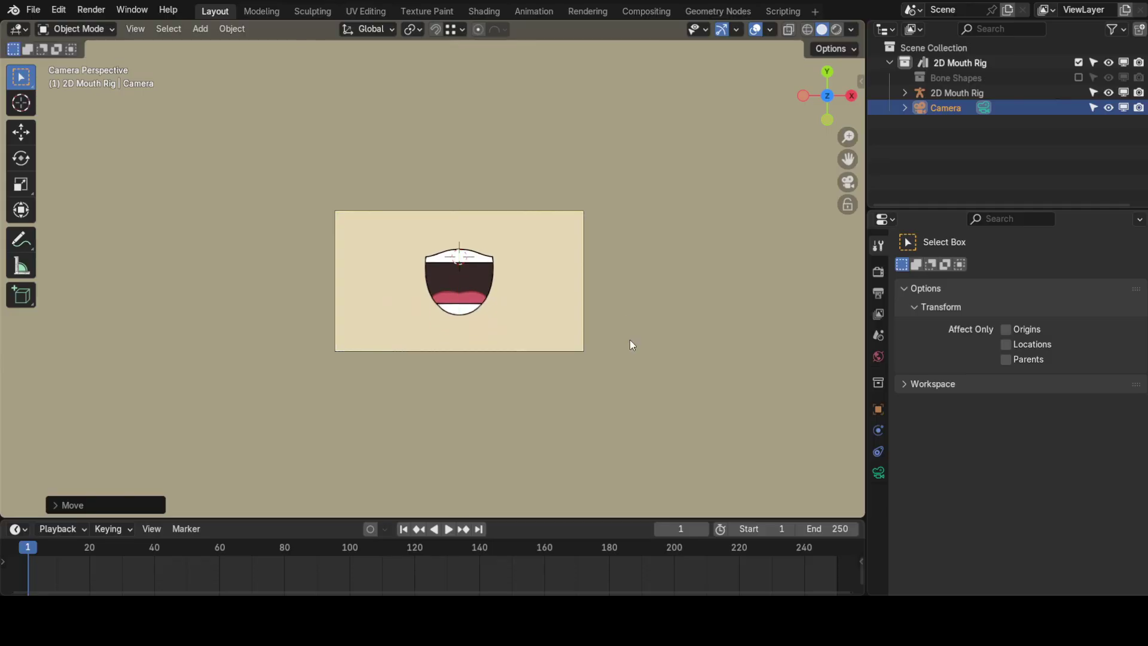
key(g)
key(z)
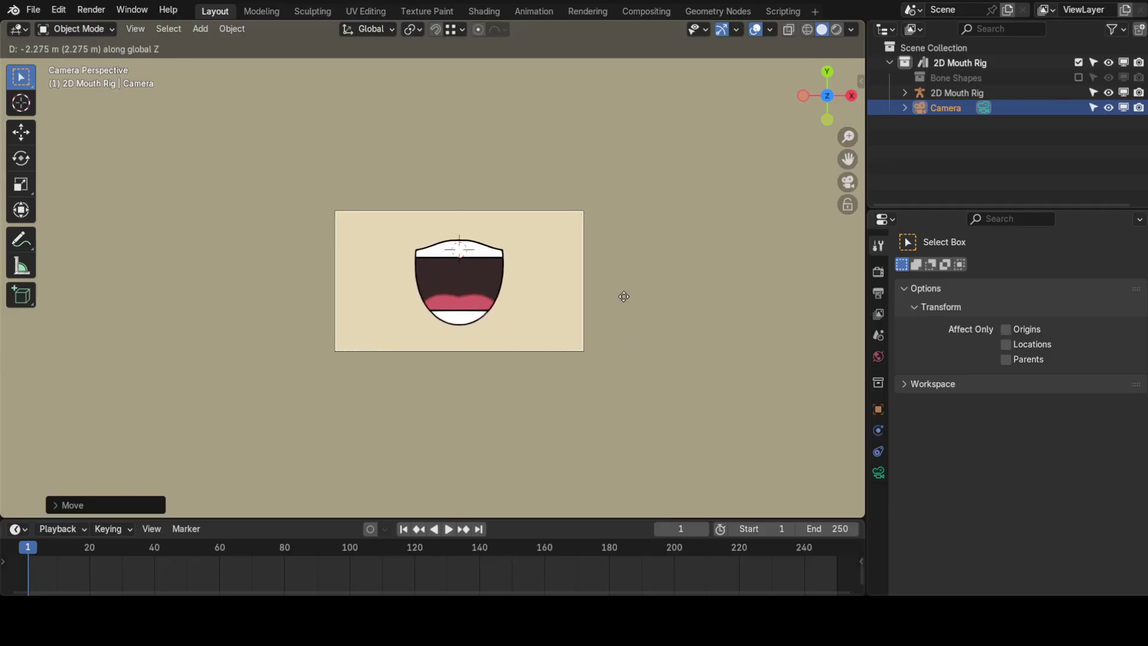
click(653, 291)
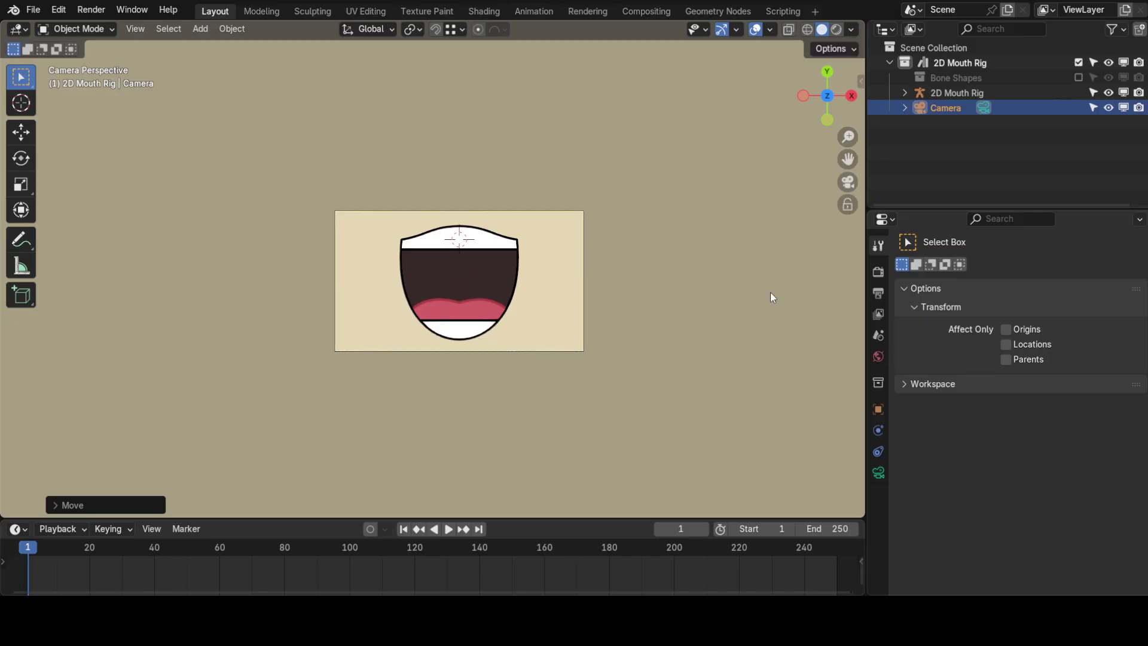
Set the render output file format to FFmpeg Video
click(876, 293)
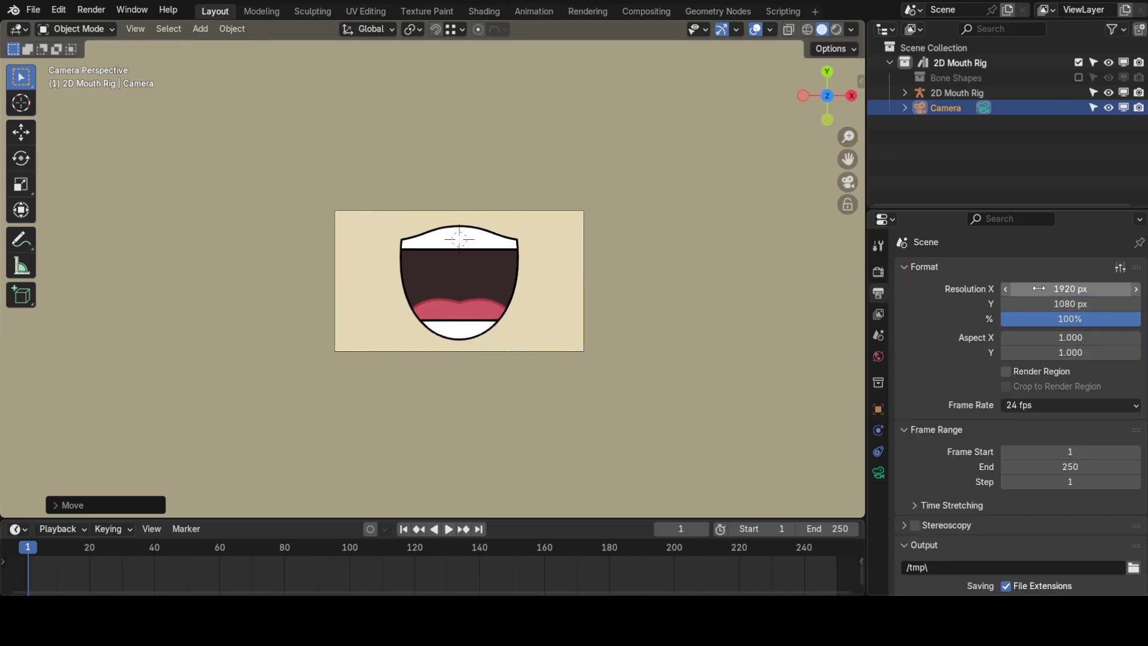
scroll(961, 369, down, 8)
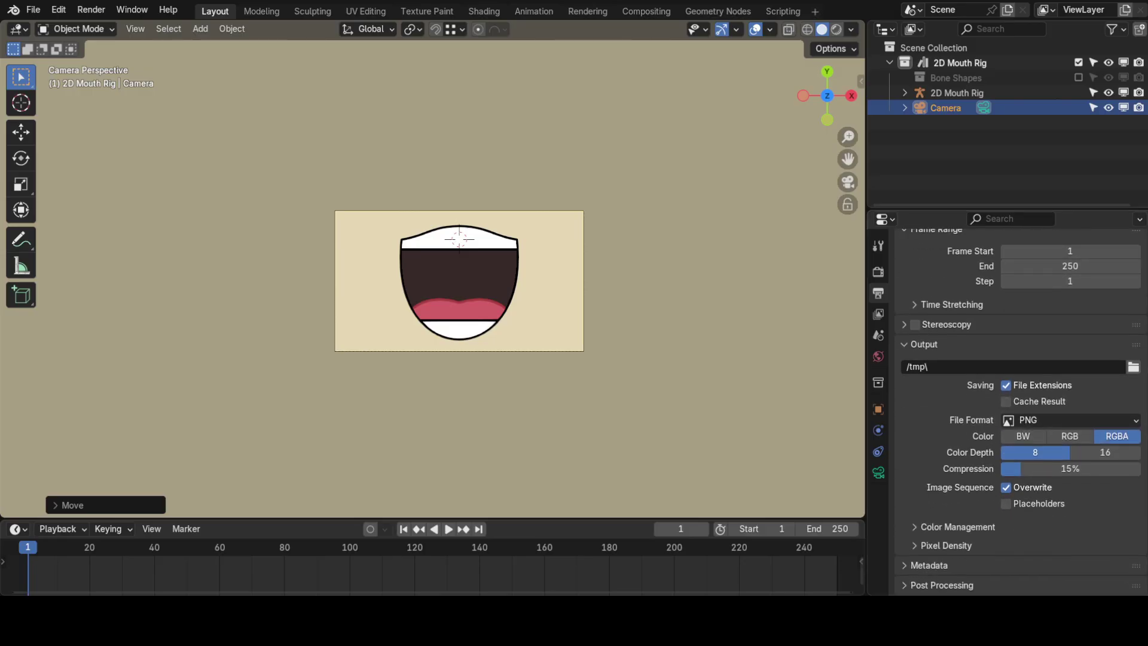
click(1107, 419)
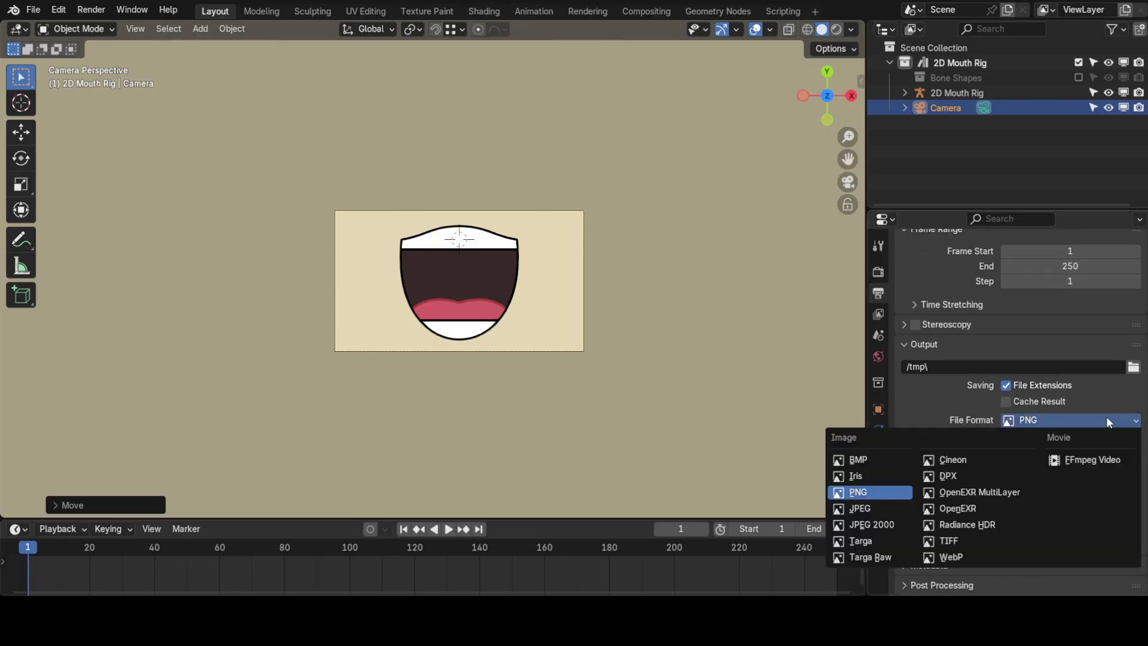
click(1114, 460)
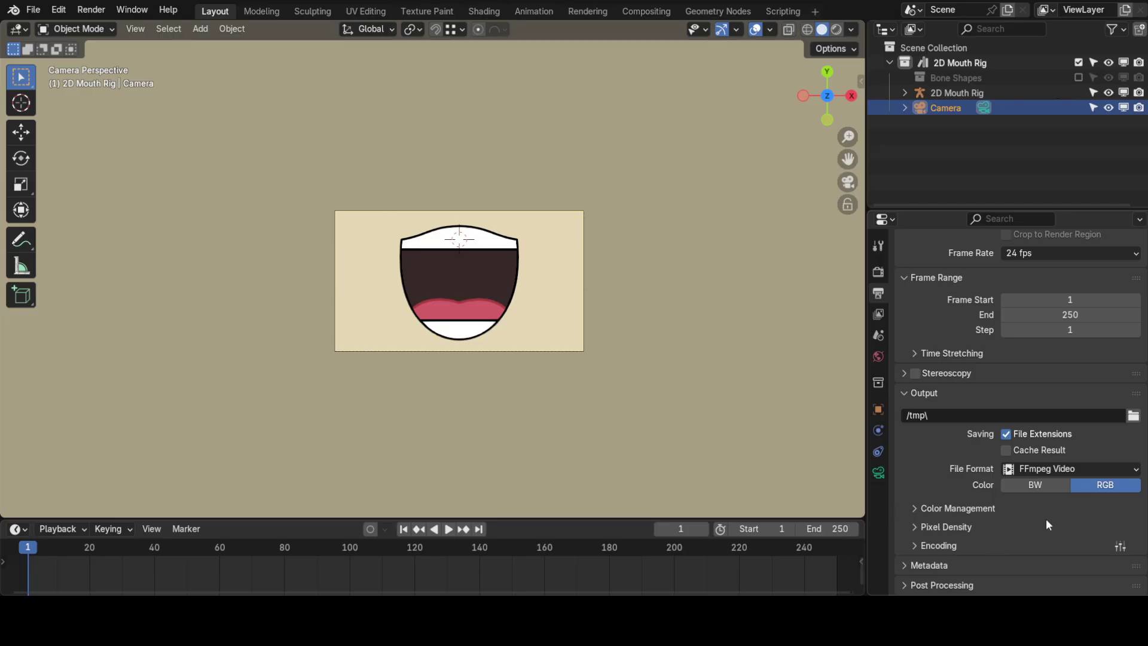
Set the video codec to PNG in the encoding settings and the output color to RGBA
click(957, 546)
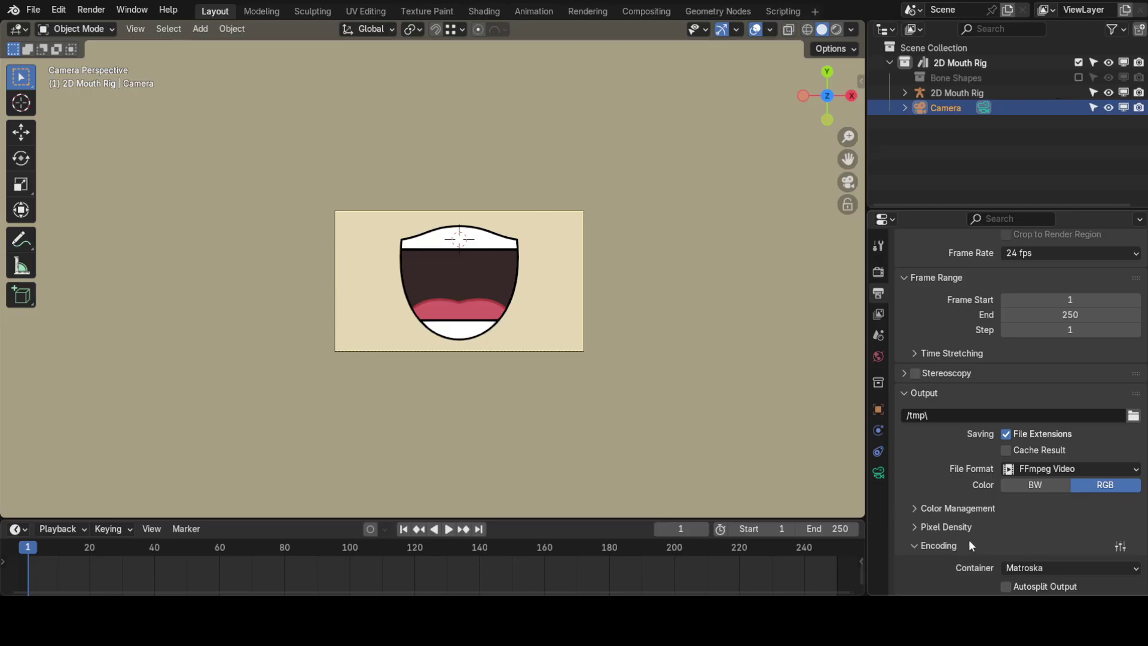
scroll(1121, 500, down, 8)
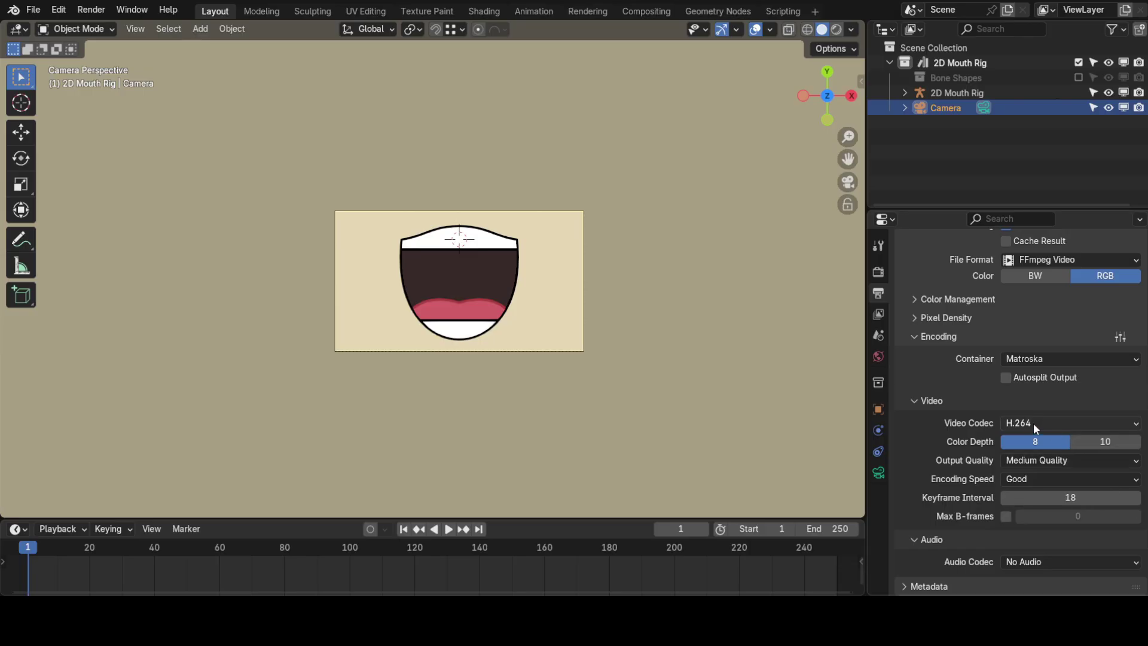
click(1034, 423)
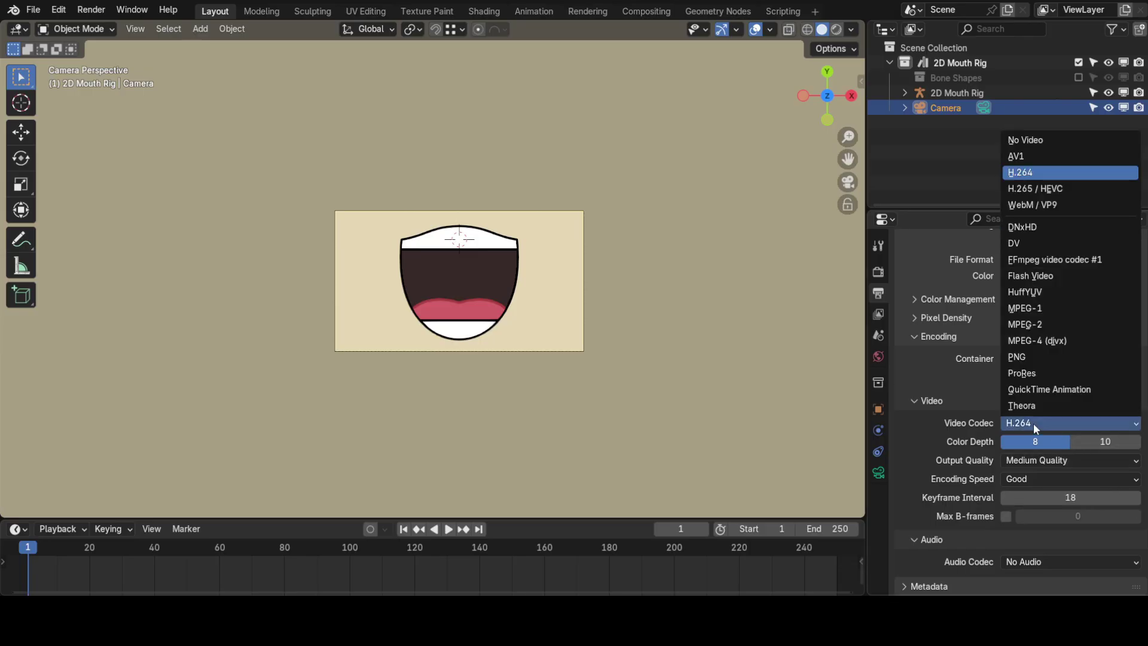
click(1035, 353)
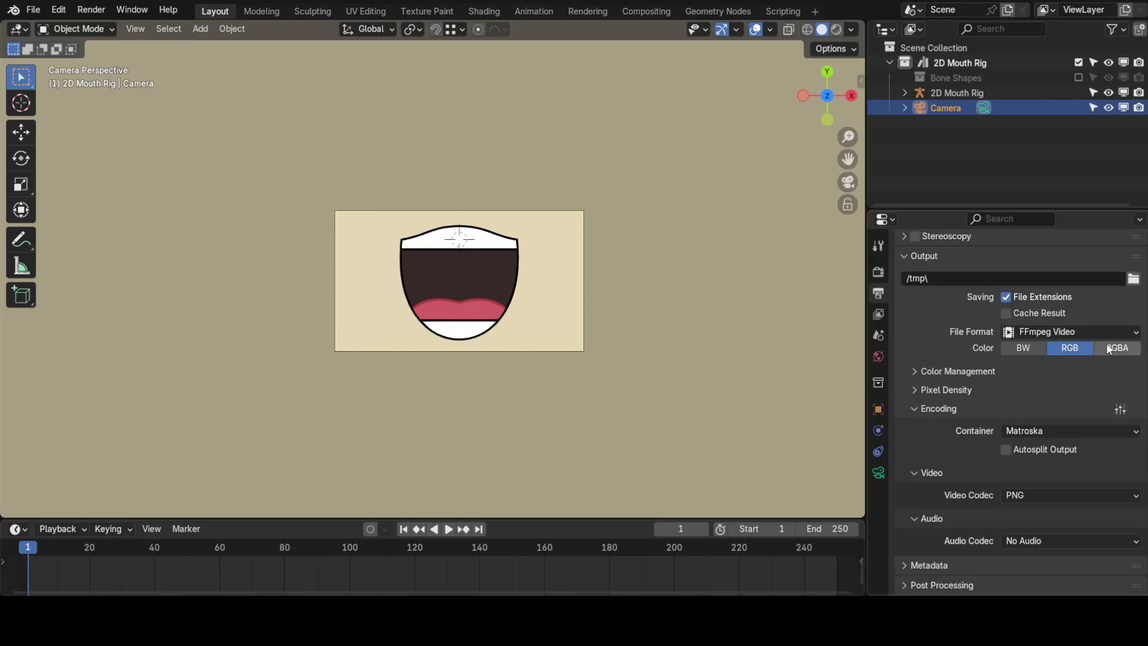
click(1132, 352)
Set the audio codec to AAC and the render output path to "The Directory"
click(1028, 541)
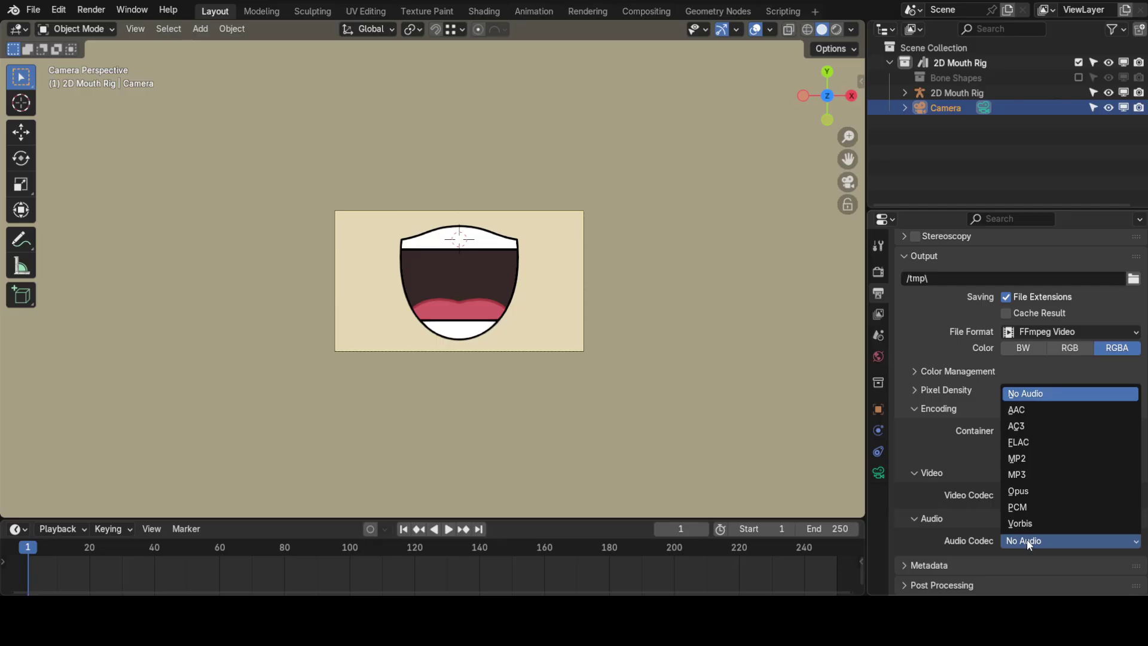
click(1040, 409)
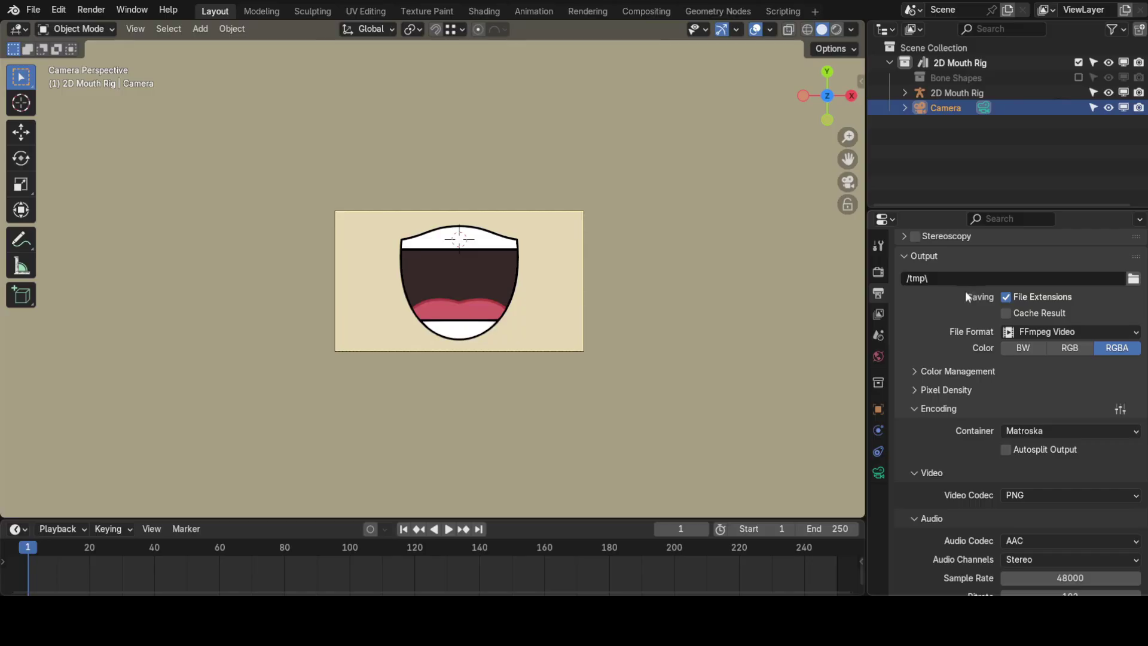
click(981, 281)
text(The Directory)
key(Return)
Start rendering the animation with the configured output settings
click(91, 9)
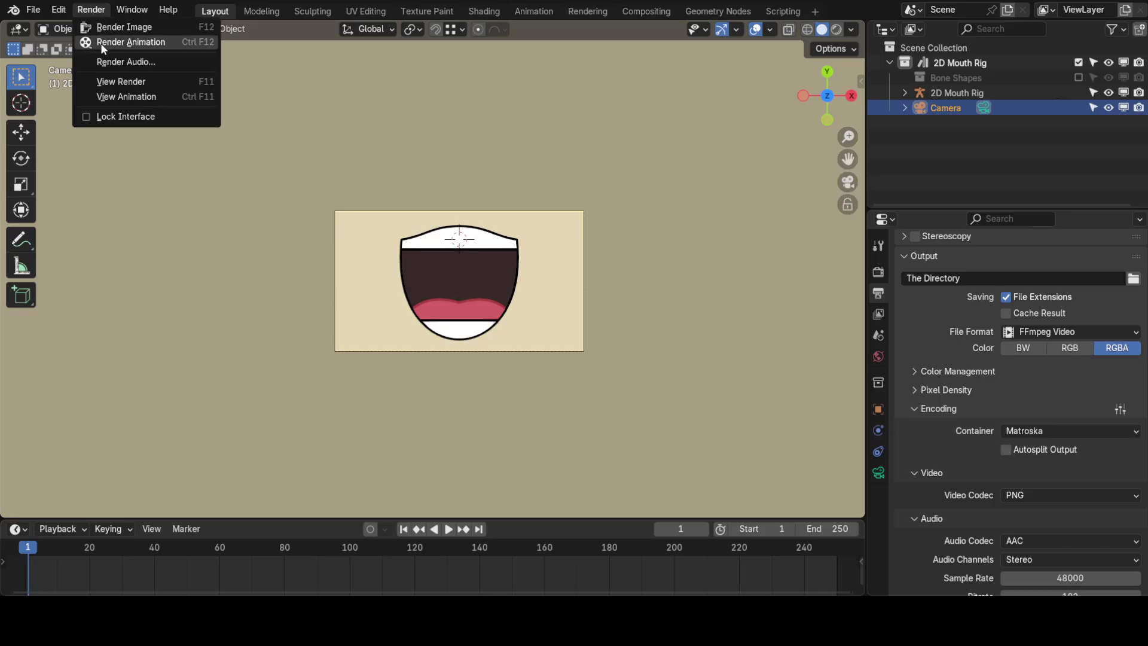